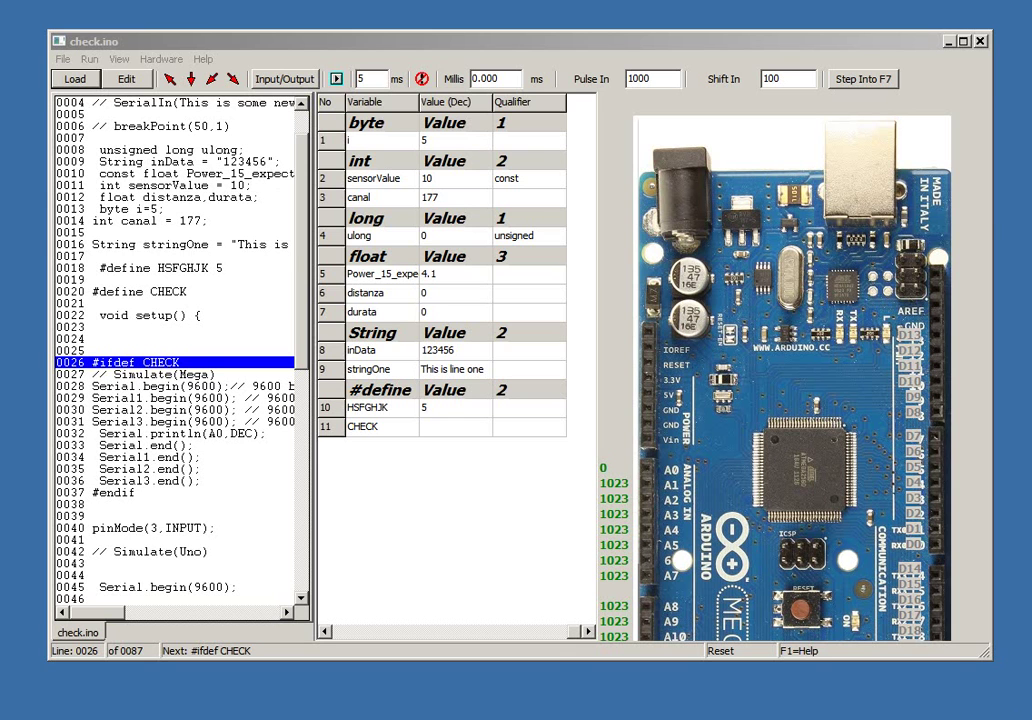
# Step: Open the Edit Sketch window and switch the interface to Français, checking the Courir menu
pyautogui.click(106, 74)
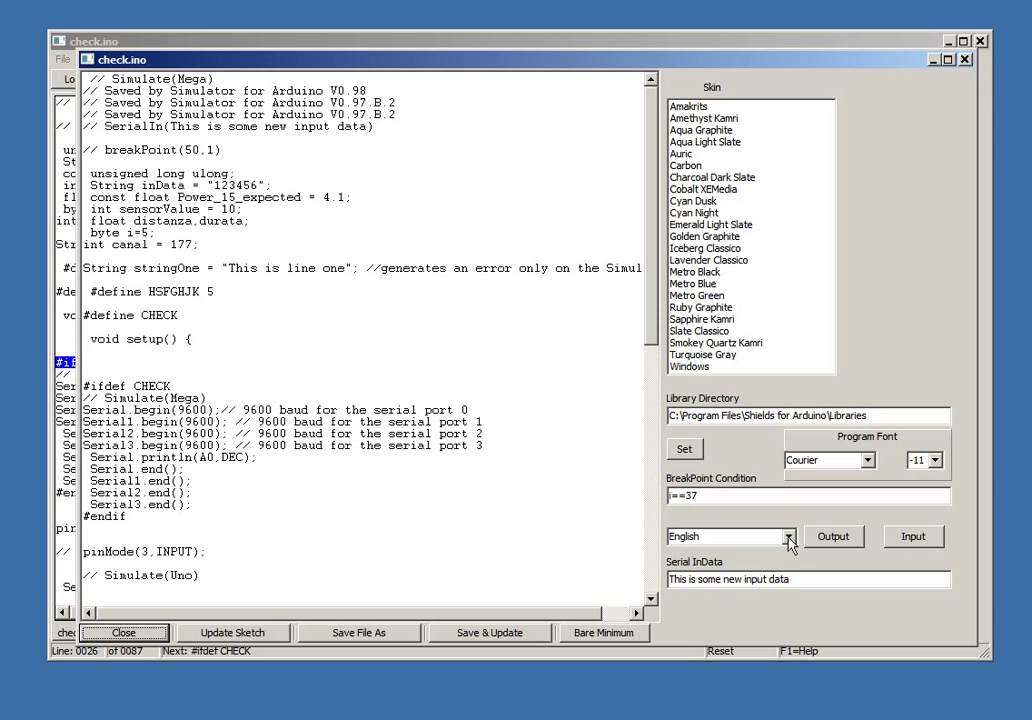
pyautogui.press('Down')
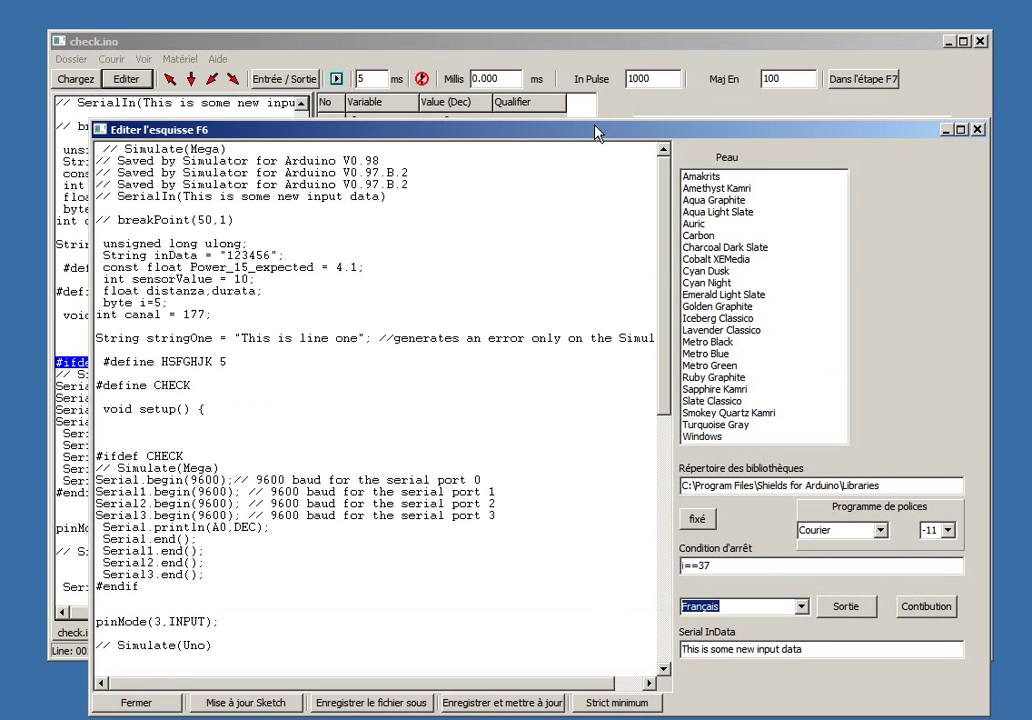
pyautogui.click(90, 60)
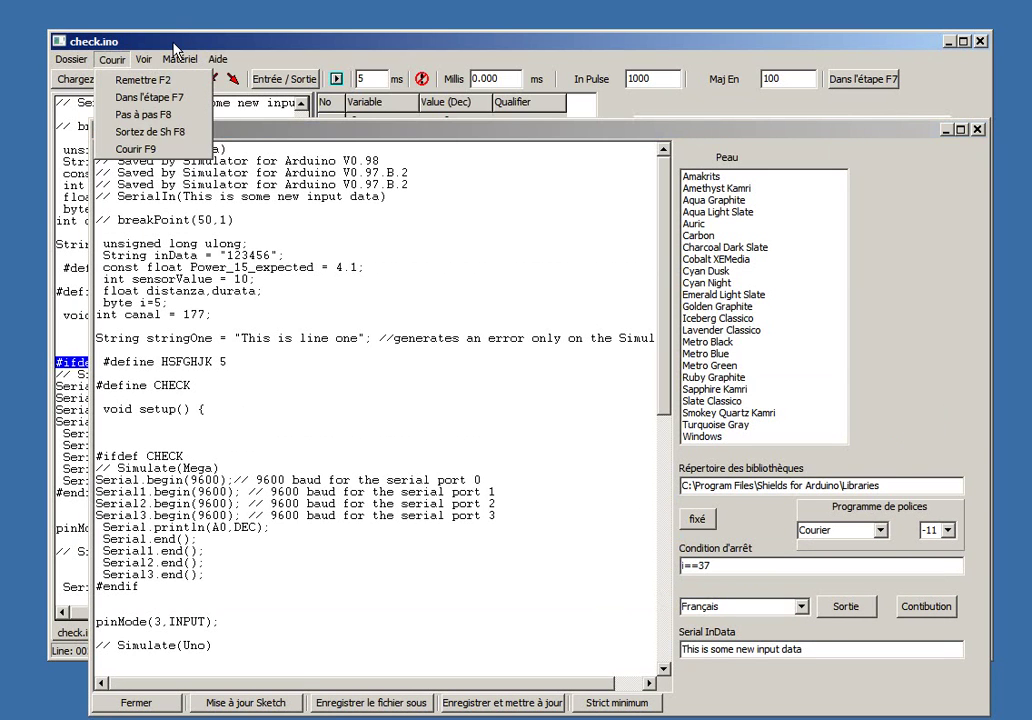
# Step: Switch the interface language back to English
pyautogui.click(803, 607)
pyautogui.scroll(1, 810, 612)
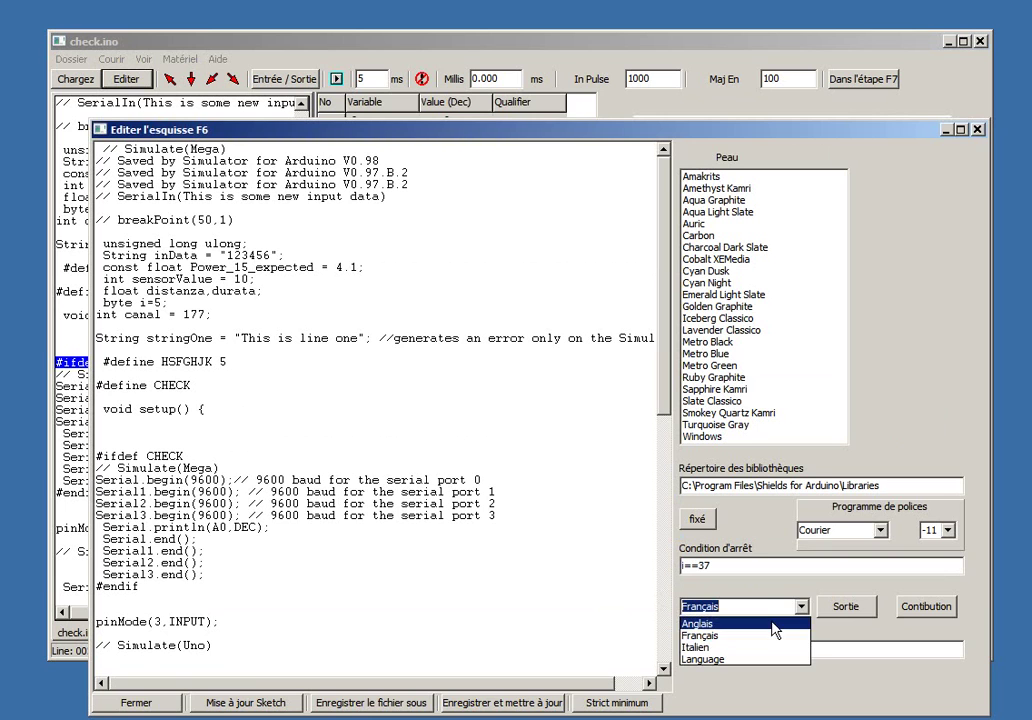
pyautogui.click(829, 617)
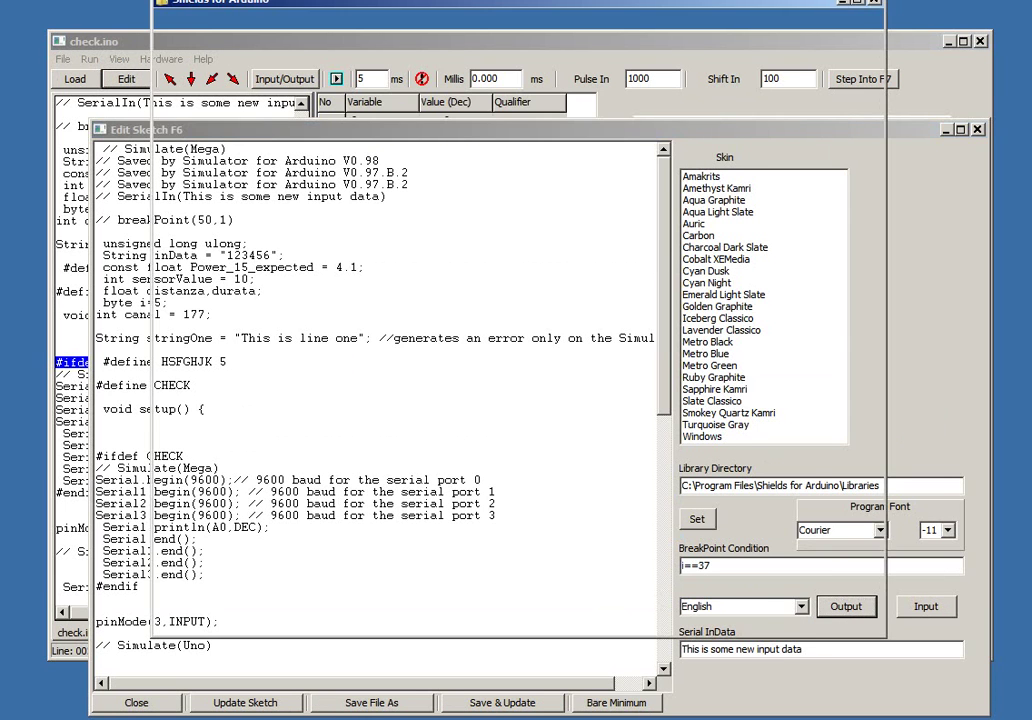
# Step: In Languages.txt, change the English File label on line 2 to Smile
pyautogui.doubleClick(470, 535)
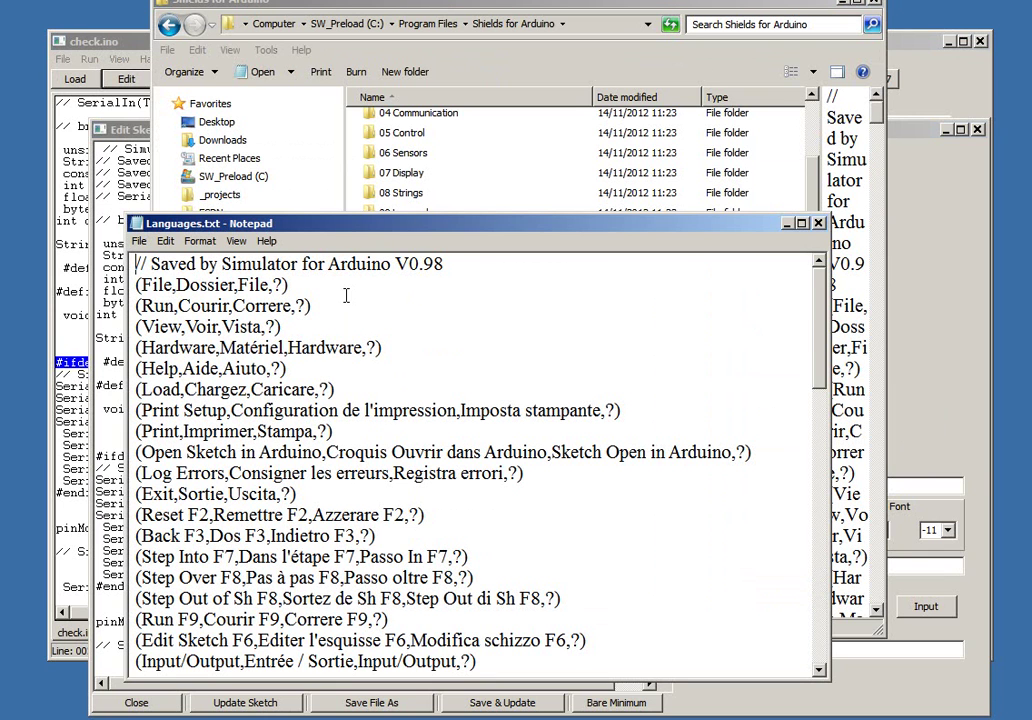
pyautogui.click(152, 285)
pyautogui.press('BackSpace')
pyautogui.write('SM')
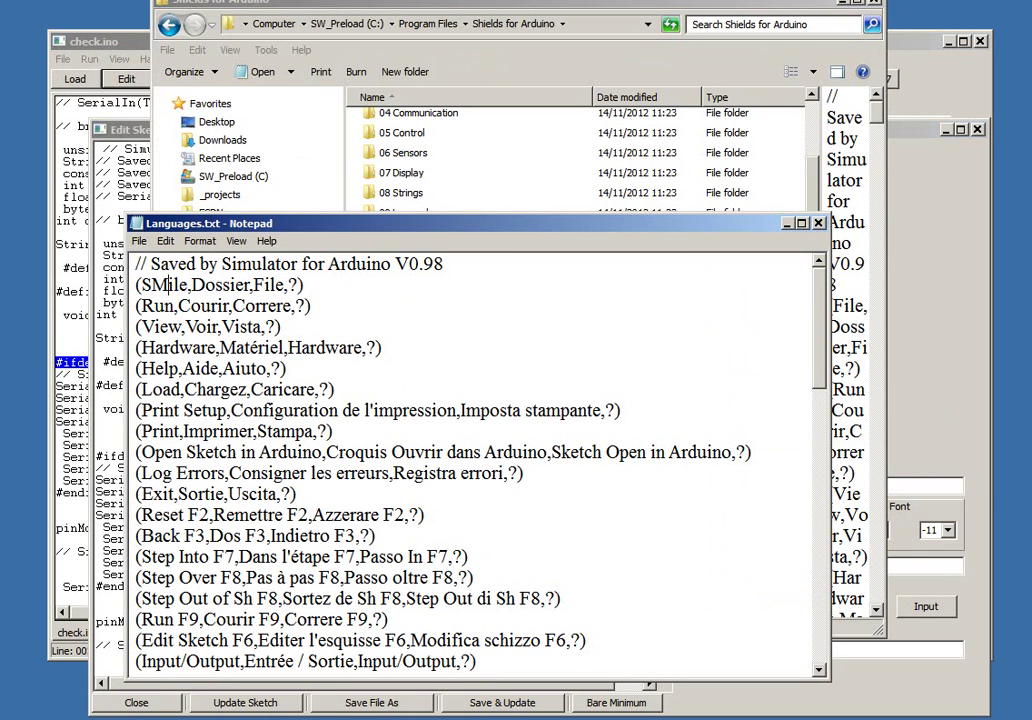
pyautogui.press('BackSpace')
pyautogui.write('m')
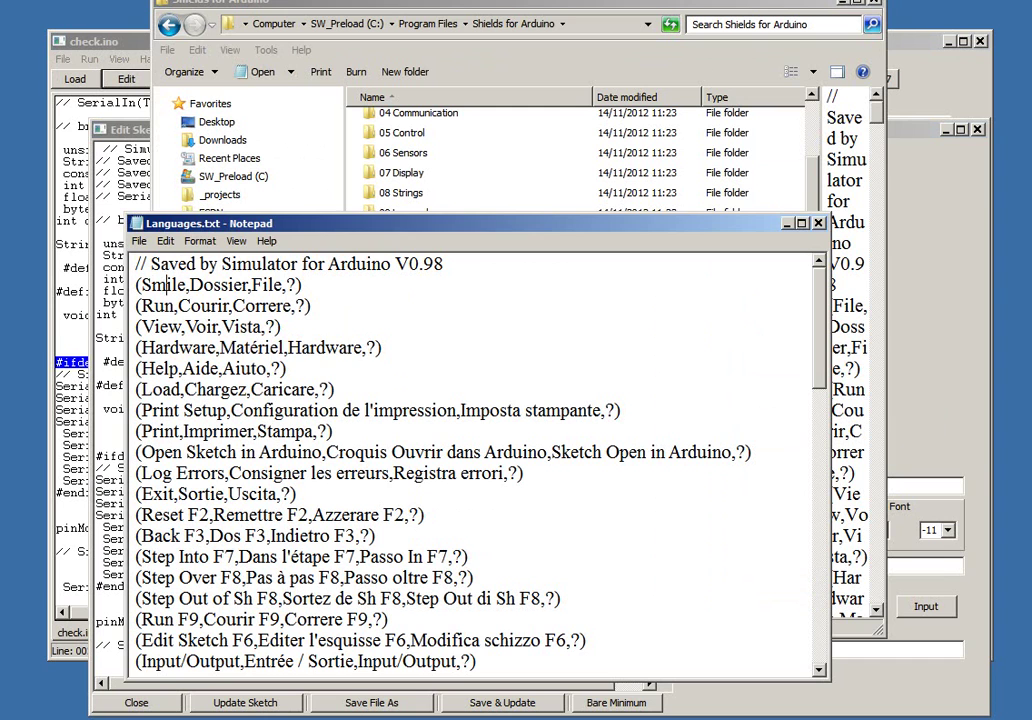
# Step: Close Notepad, saving Languages.txt, and return to the simulator
pyautogui.click(818, 223)
pyautogui.click(293, 373)
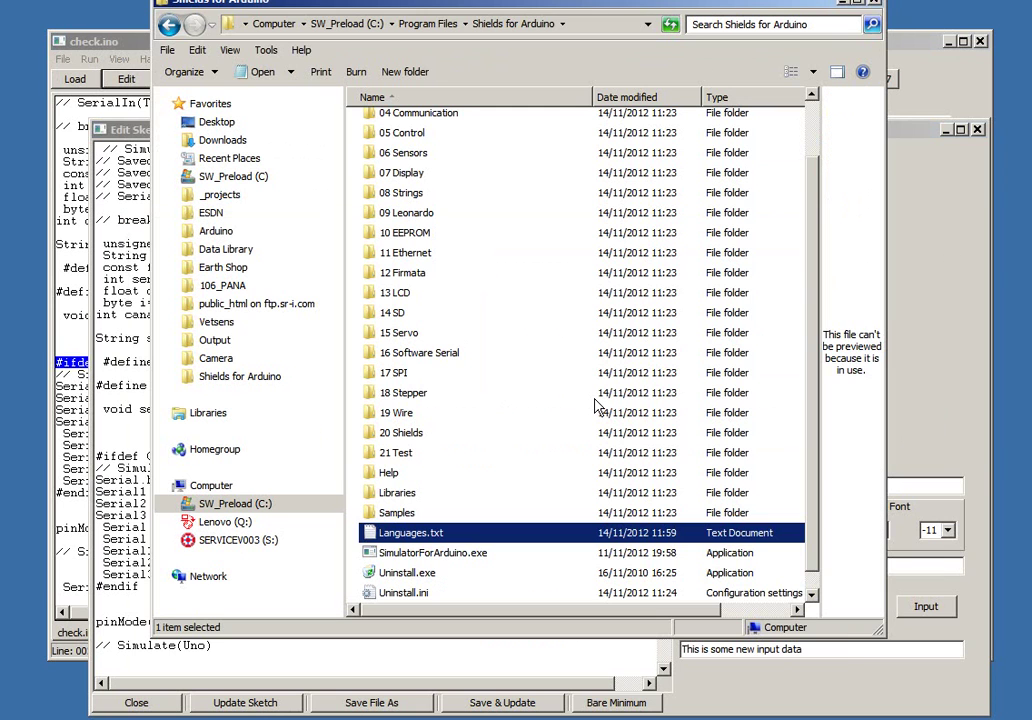
pyautogui.click(873, 3)
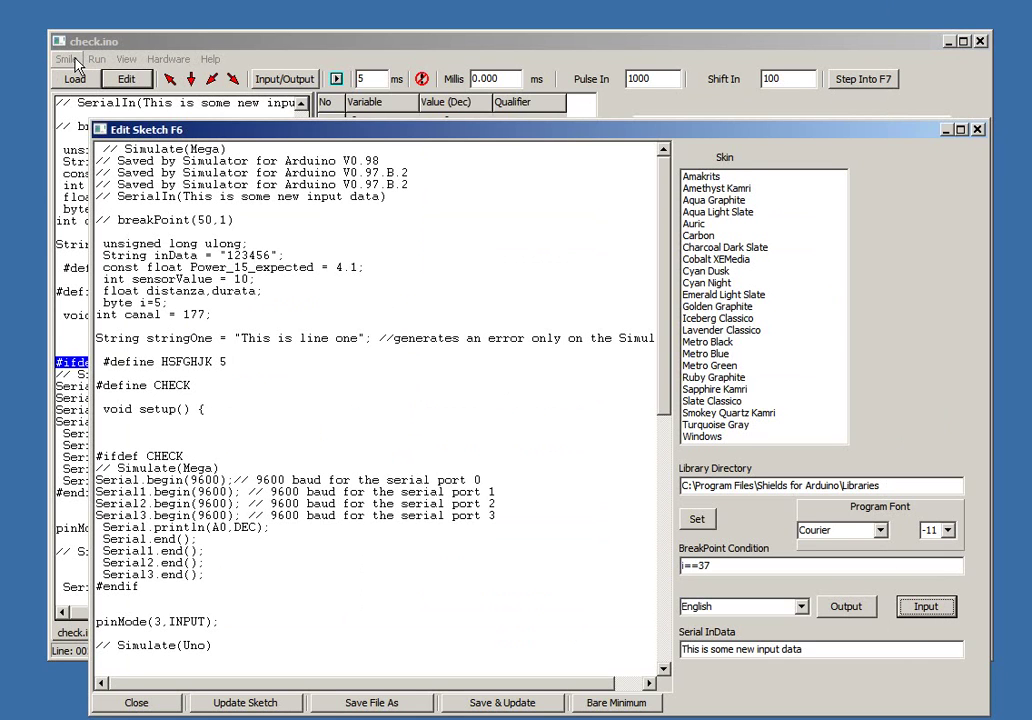
# Step: Toggle the language to Français and back to English, then close the Edit Sketch window
pyautogui.click(801, 606)
pyautogui.click(790, 635)
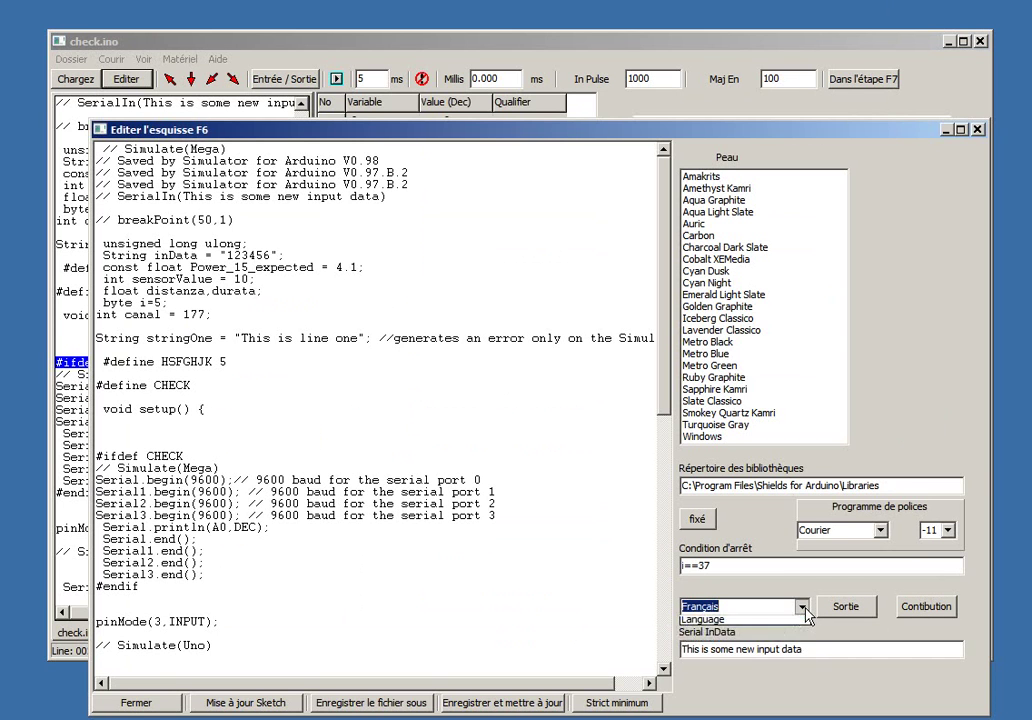
pyautogui.click(801, 606)
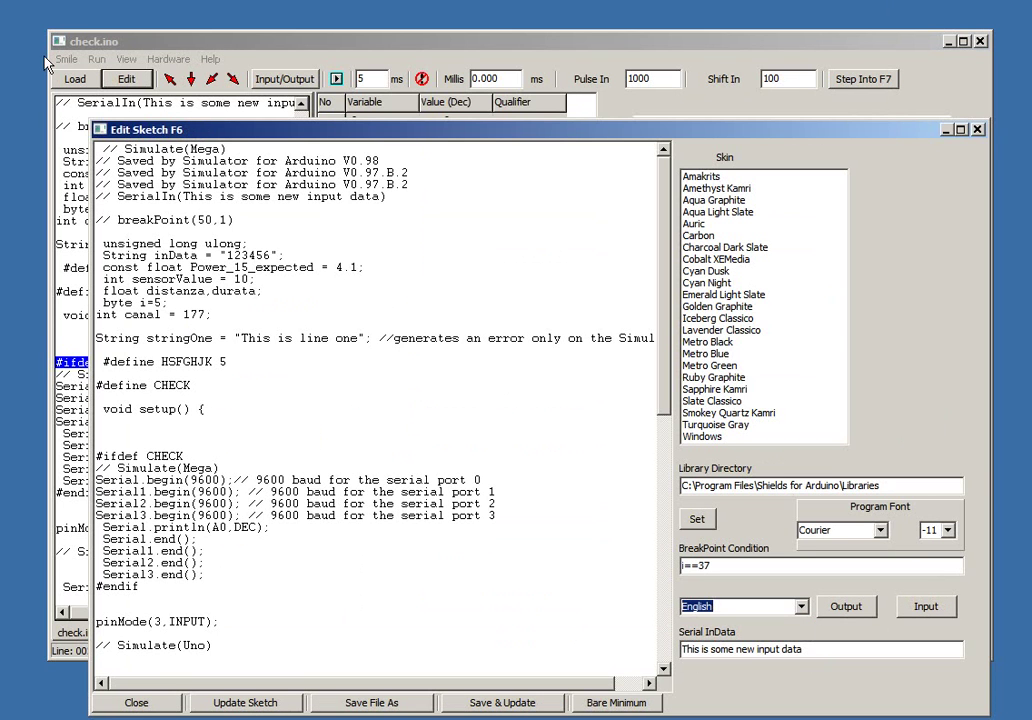
pyautogui.click(977, 130)
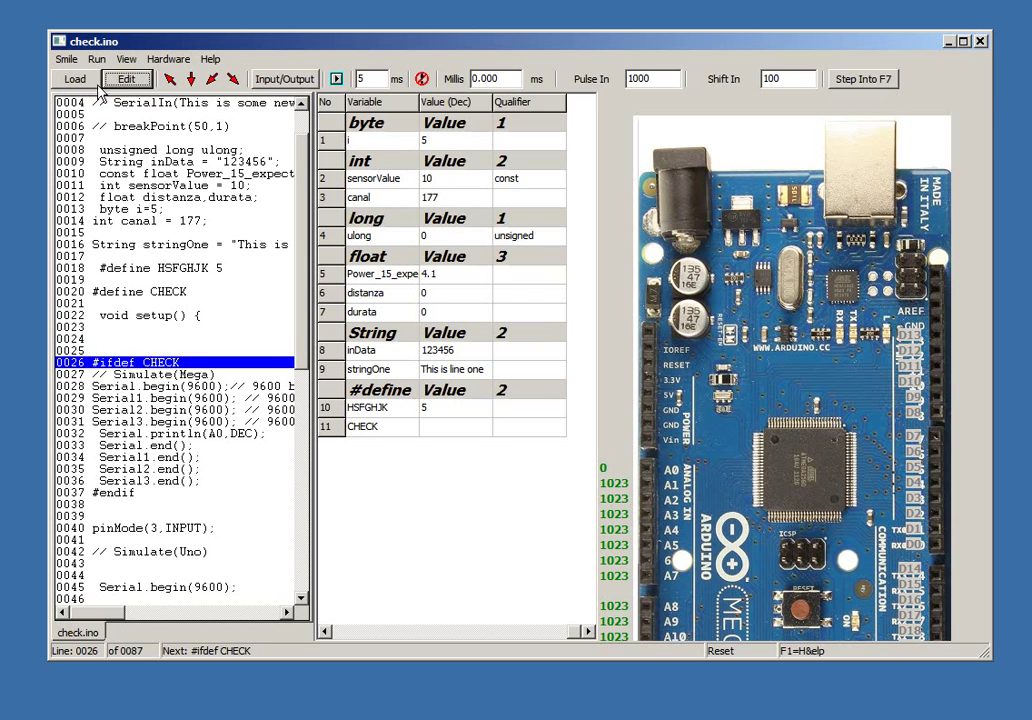
# Step: Cycle the board through Leonardo, LilyPad, Nano and Mega (x75%), ending on Uno
pyautogui.click(168, 59)
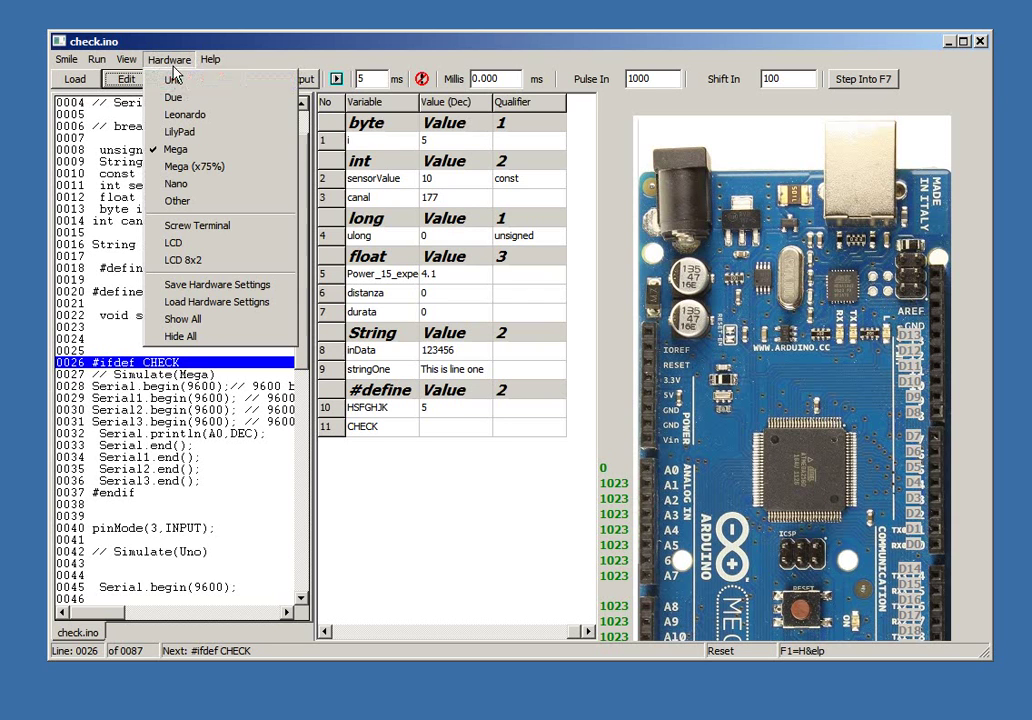
pyautogui.click(184, 116)
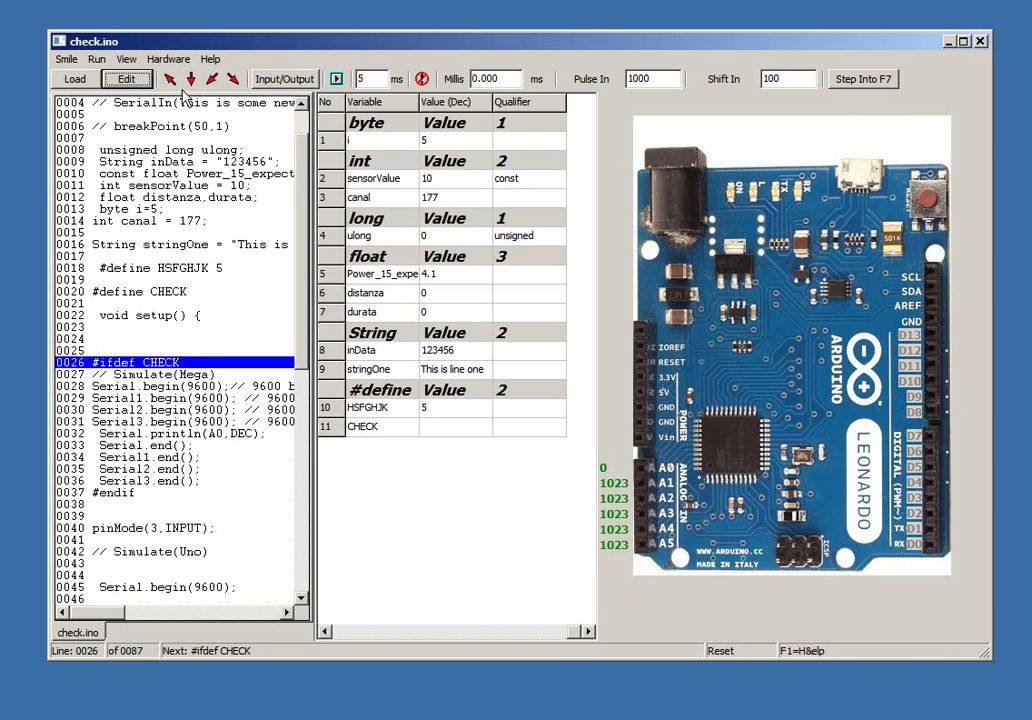
pyautogui.click(168, 59)
pyautogui.click(176, 116)
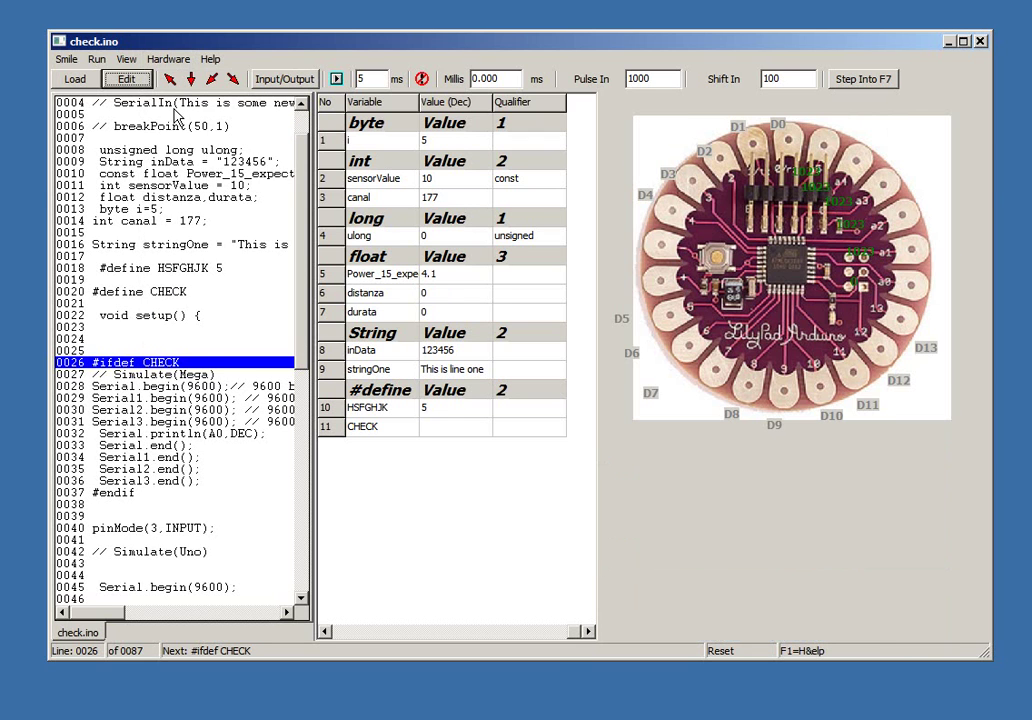
pyautogui.click(168, 59)
pyautogui.click(174, 183)
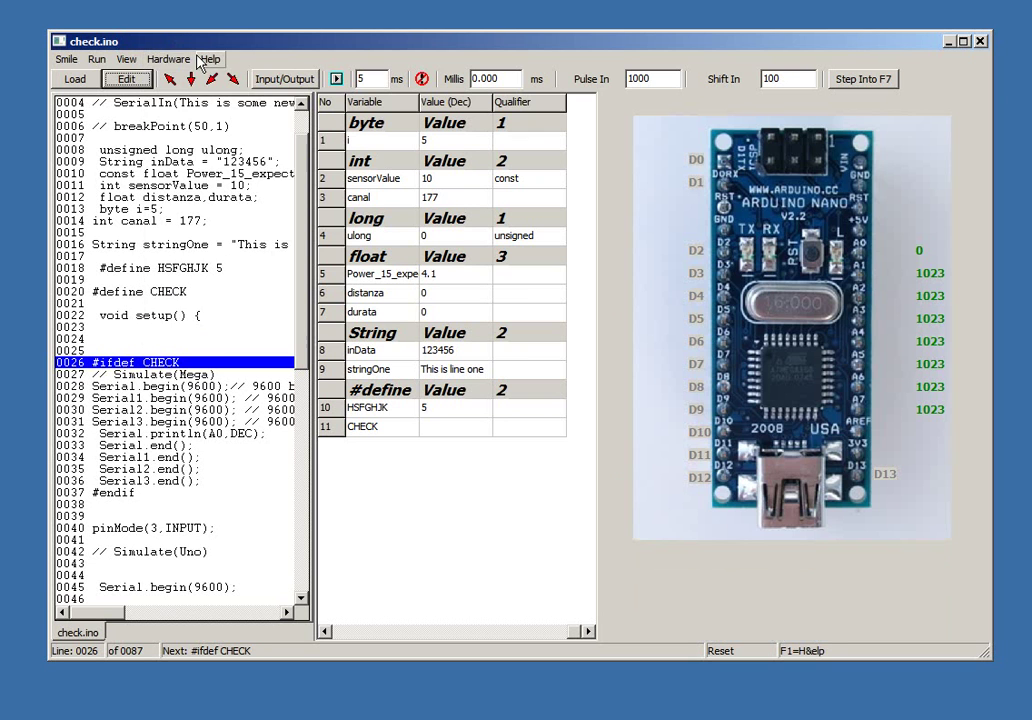
pyautogui.click(168, 59)
pyautogui.click(184, 170)
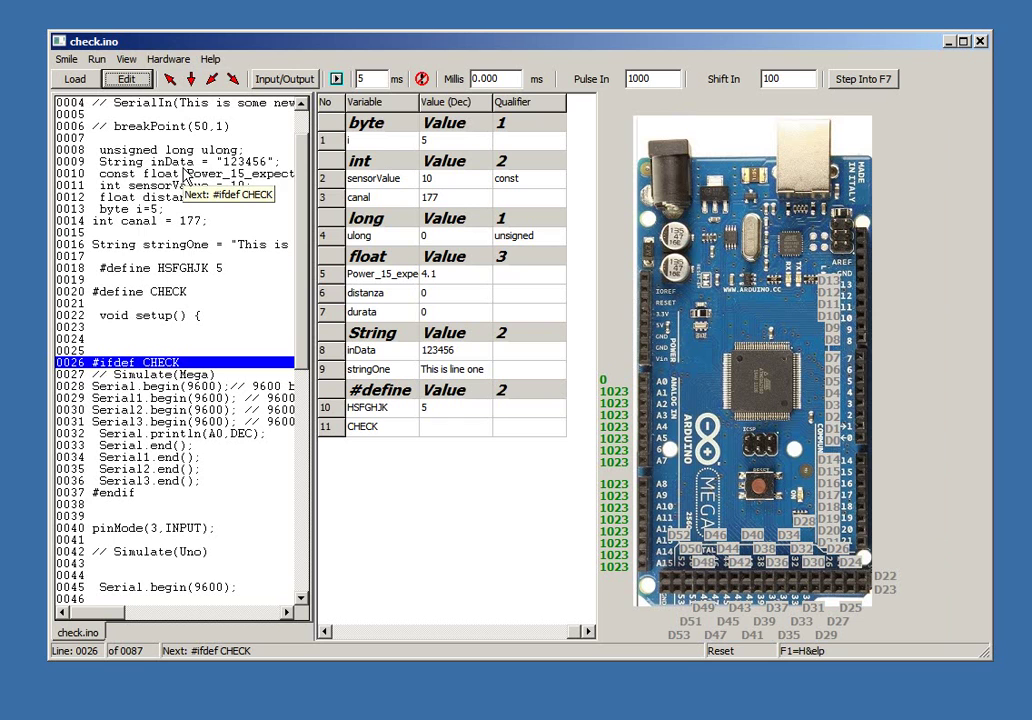
pyautogui.click(170, 60)
pyautogui.click(172, 80)
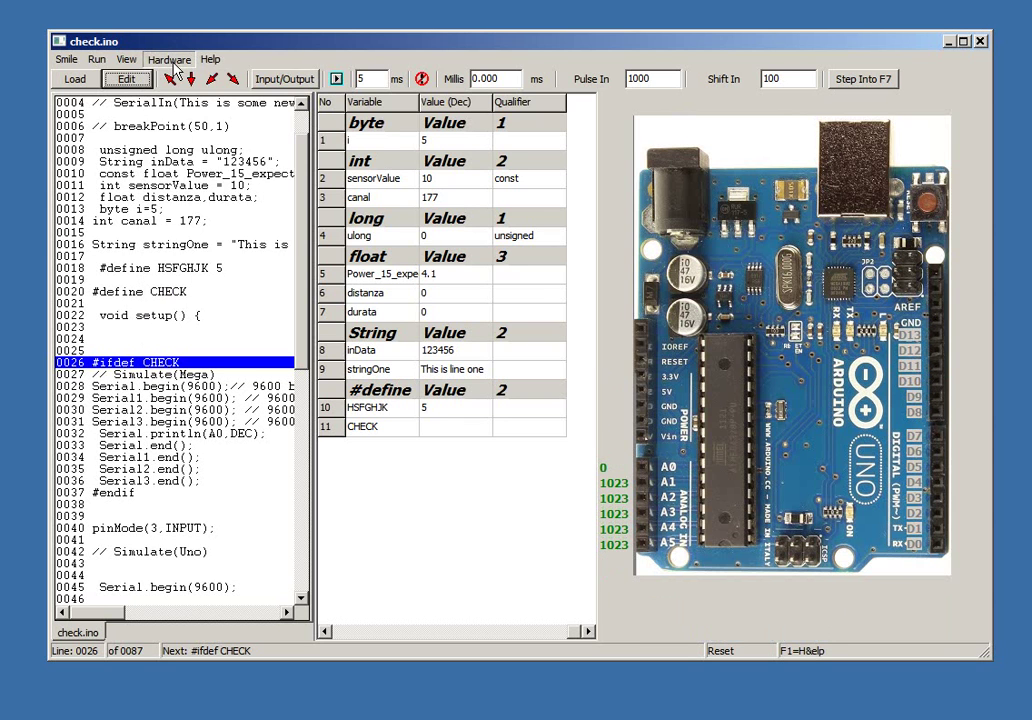
# Step: Save the current hardware settings under the name UnoR3
pyautogui.click(197, 286)
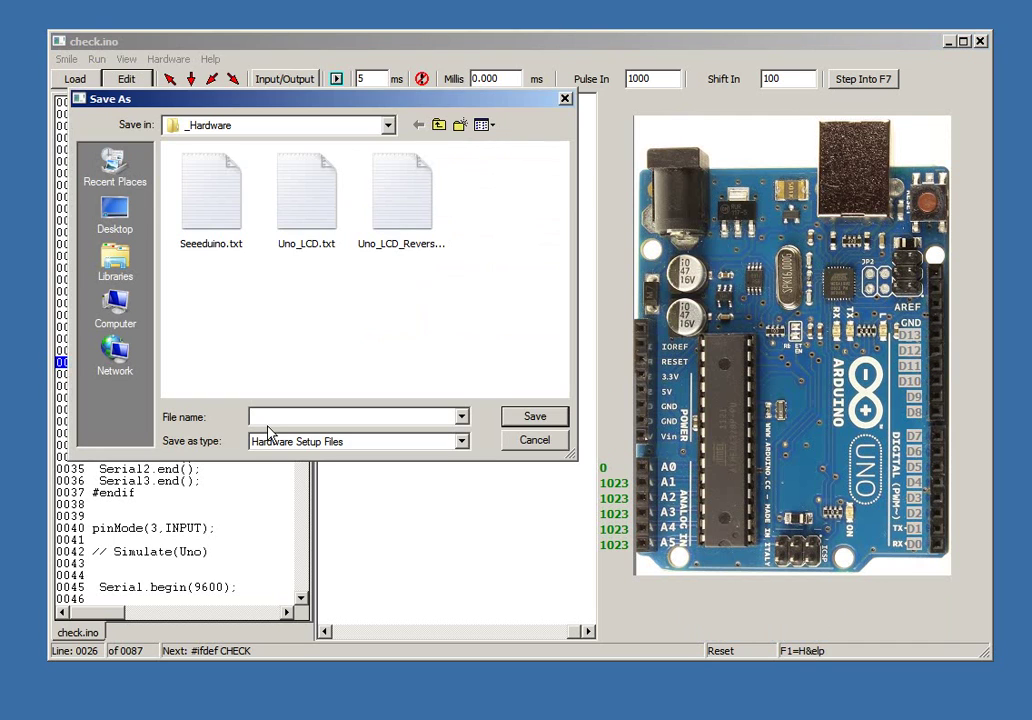
pyautogui.write('U')
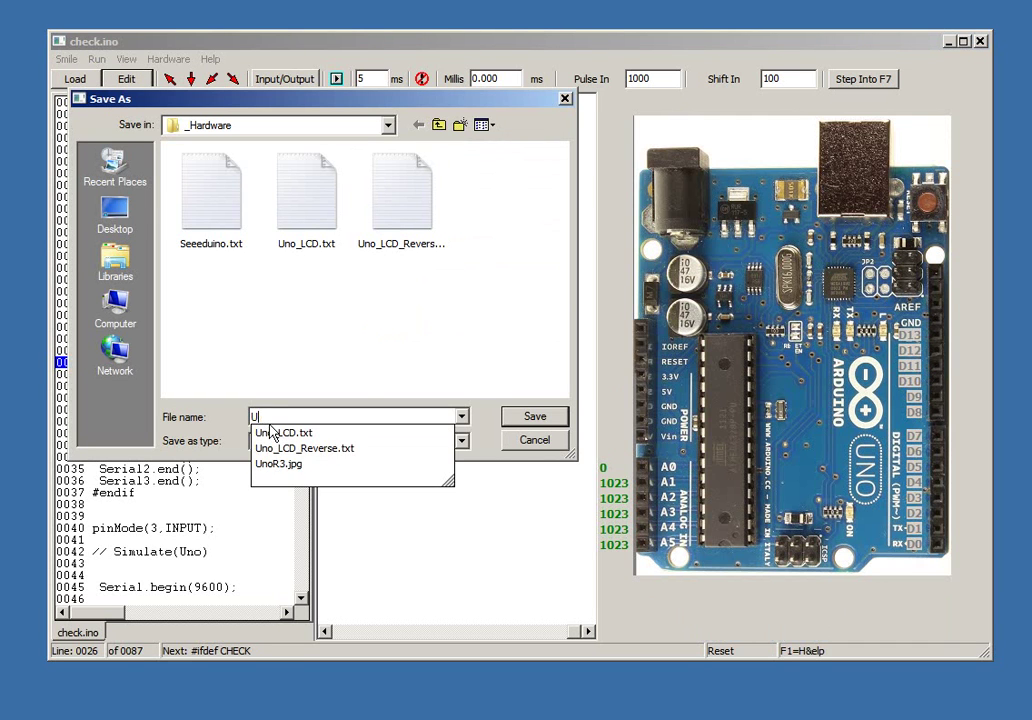
pyautogui.write('noR3.')
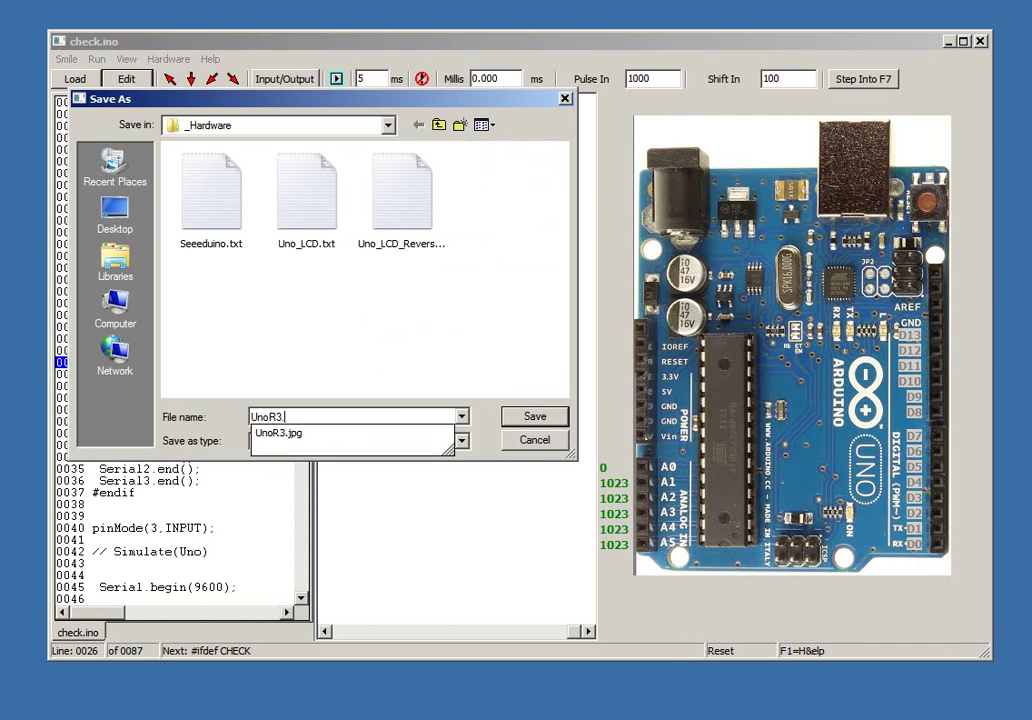
pyautogui.press('Return')
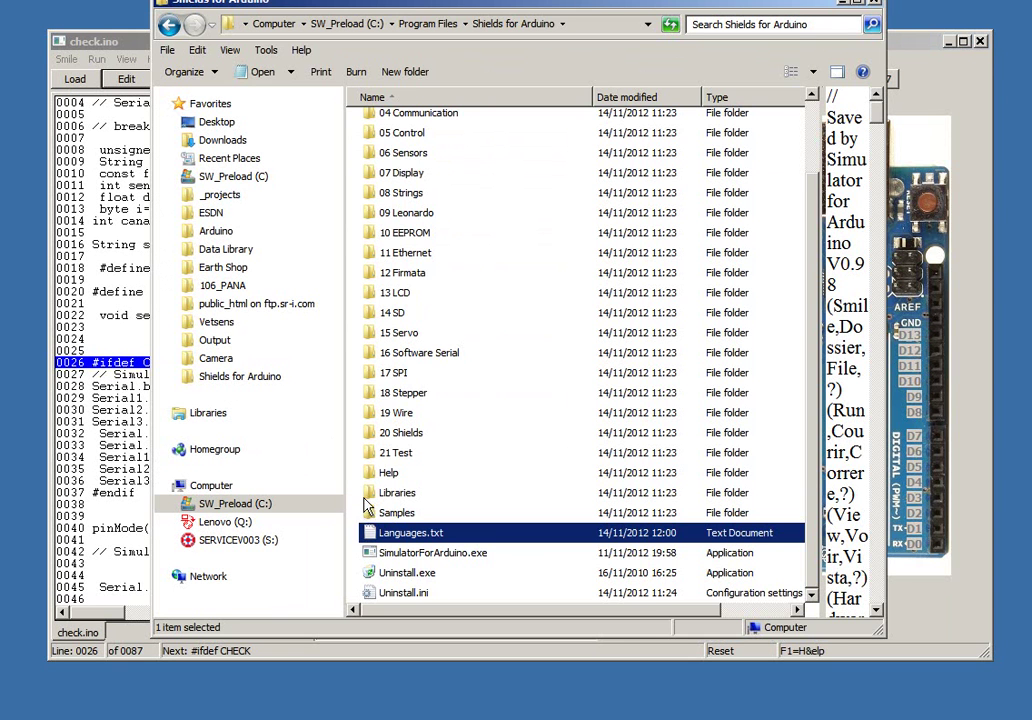
# Step: Open UnoR3.txt from the _Hardware folder in Notepad, then return to the simulator
pyautogui.scroll(2, 367, 508)
pyautogui.doubleClick(400, 113)
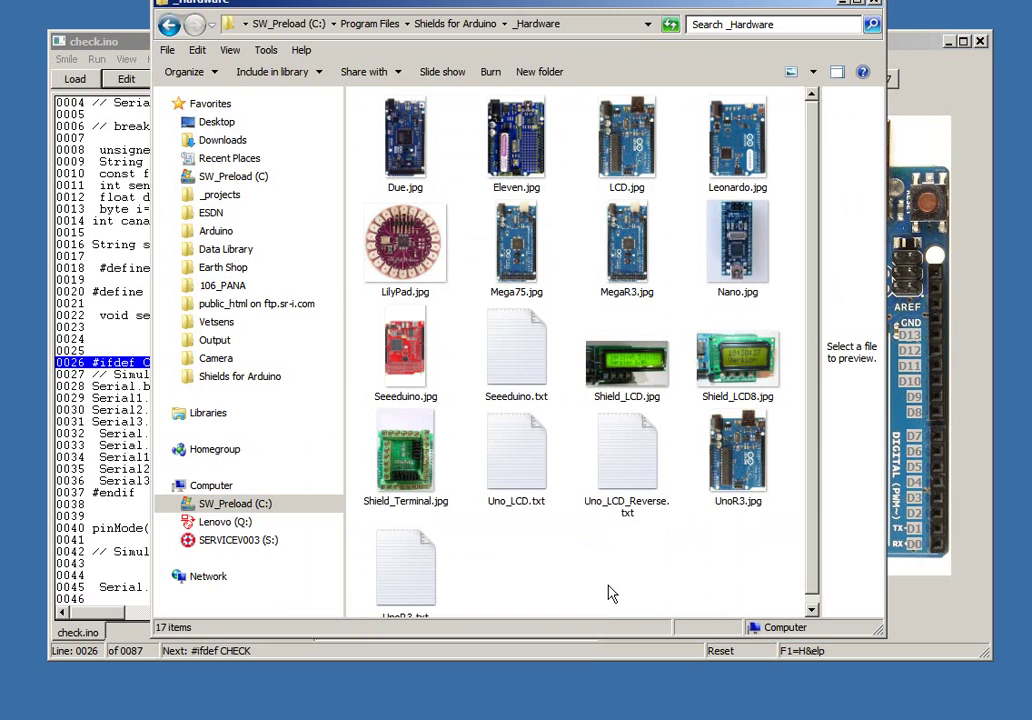
pyautogui.doubleClick(405, 568)
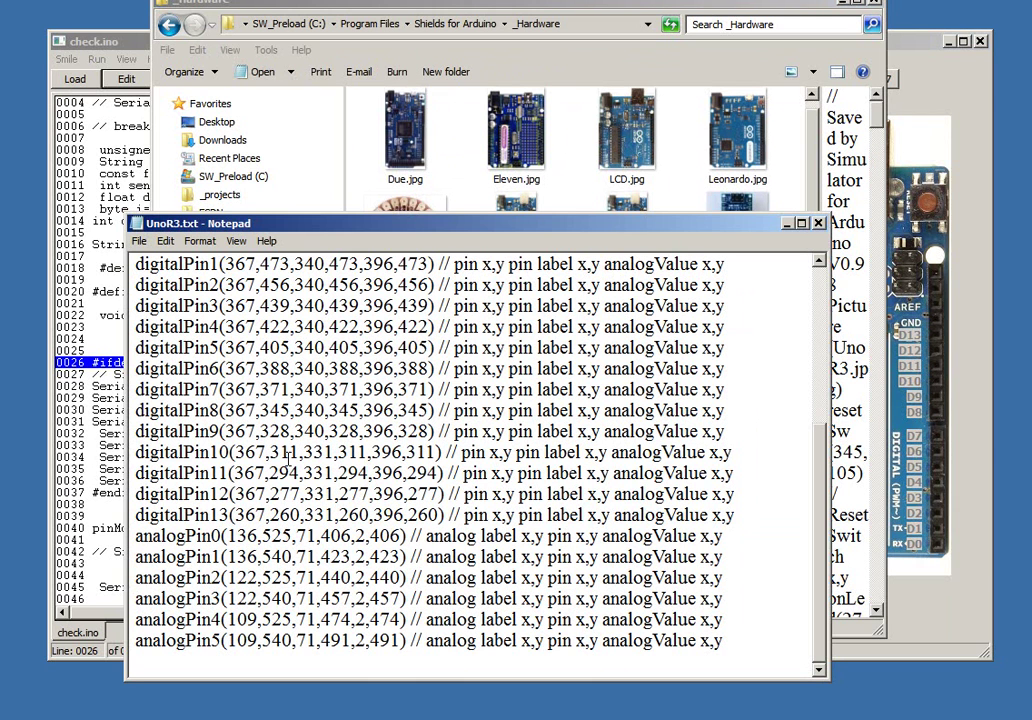
pyautogui.click(245, 515)
pyautogui.click(905, 450)
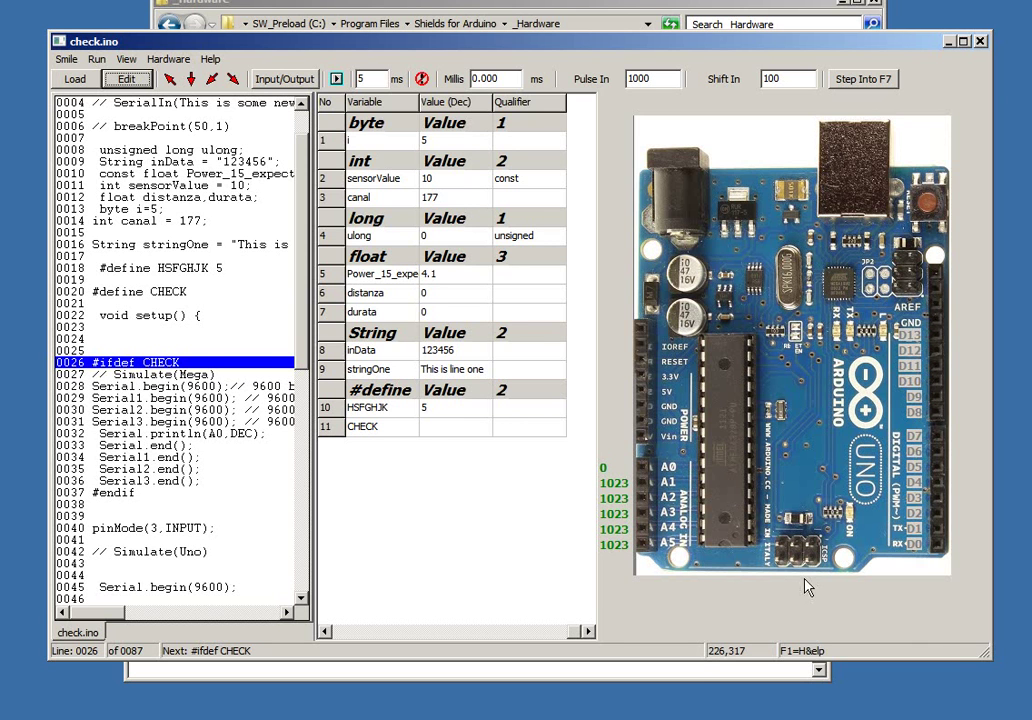
# Step: Replace digitalPin13's coordinates 367,260 with 226,317 in UnoR3.txt
pyautogui.click(698, 664)
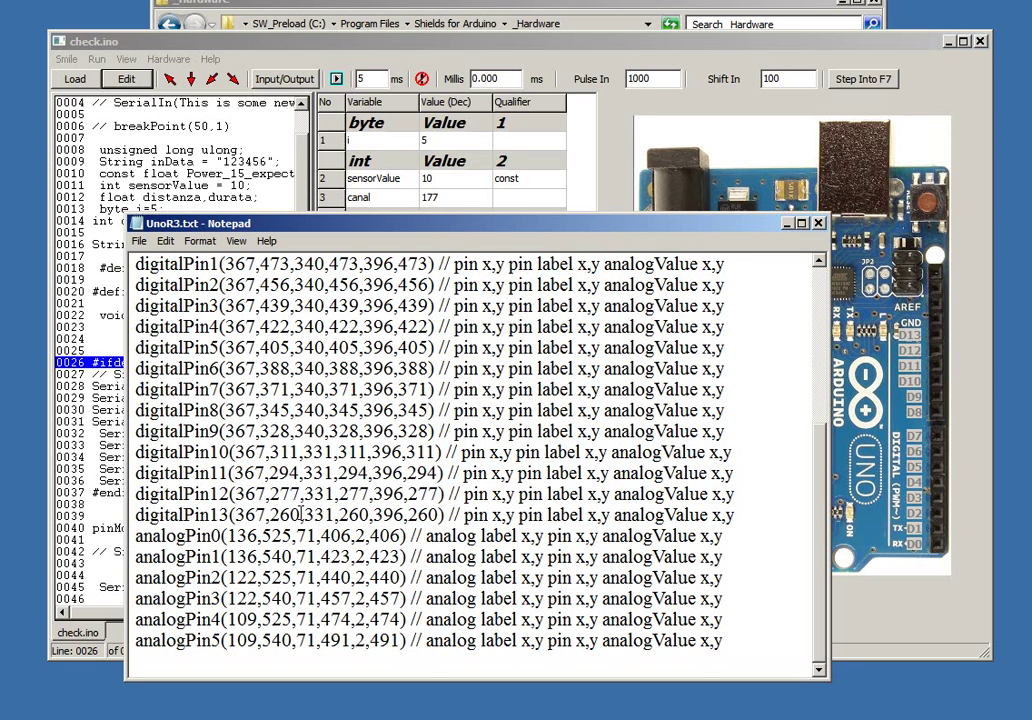
pyautogui.moveTo(300, 513); pyautogui.dragTo(236, 515)
pyautogui.write('226,317')
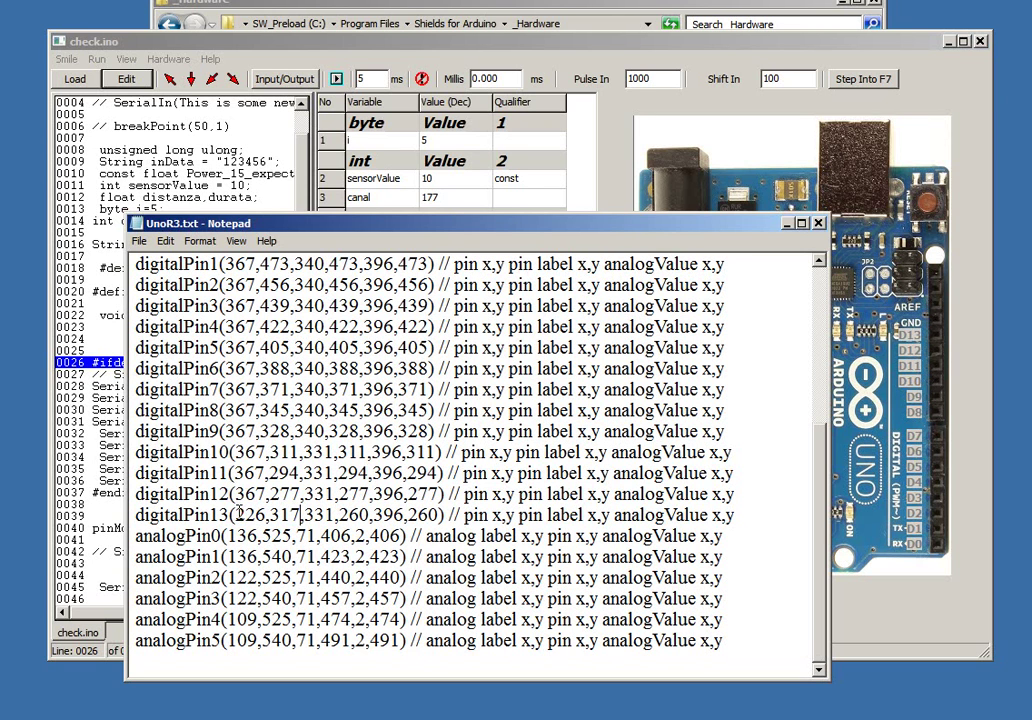
# Step: Save UnoR3.txt and reselect the Uno board in the simulator
pyautogui.click(139, 241)
pyautogui.click(150, 289)
pyautogui.click(258, 80)
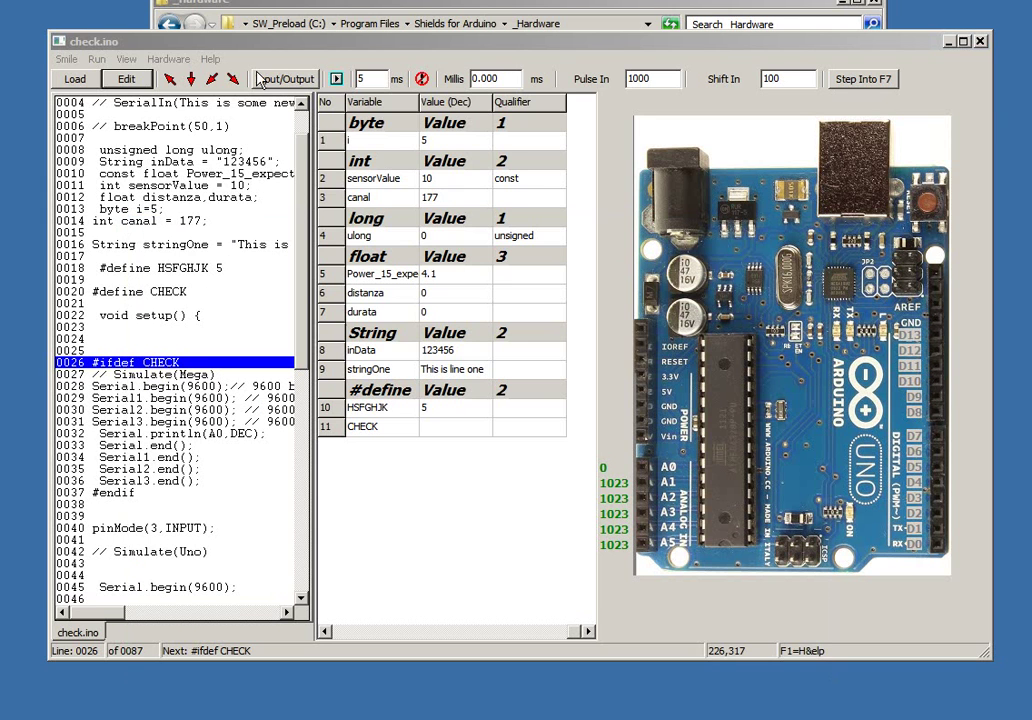
pyautogui.click(170, 62)
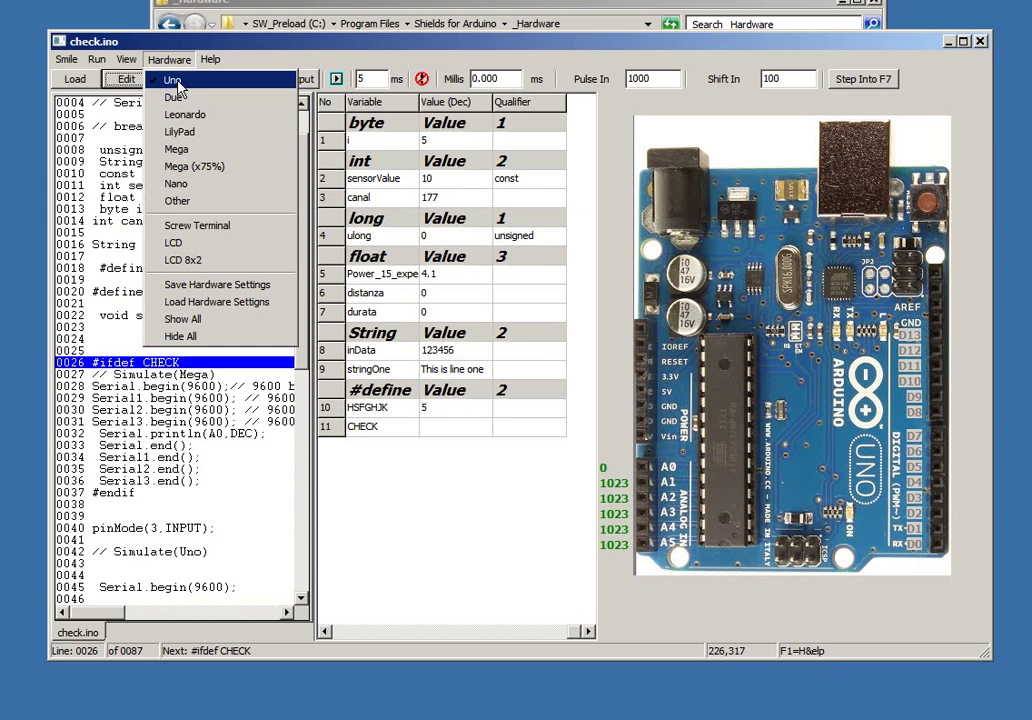
pyautogui.click(176, 86)
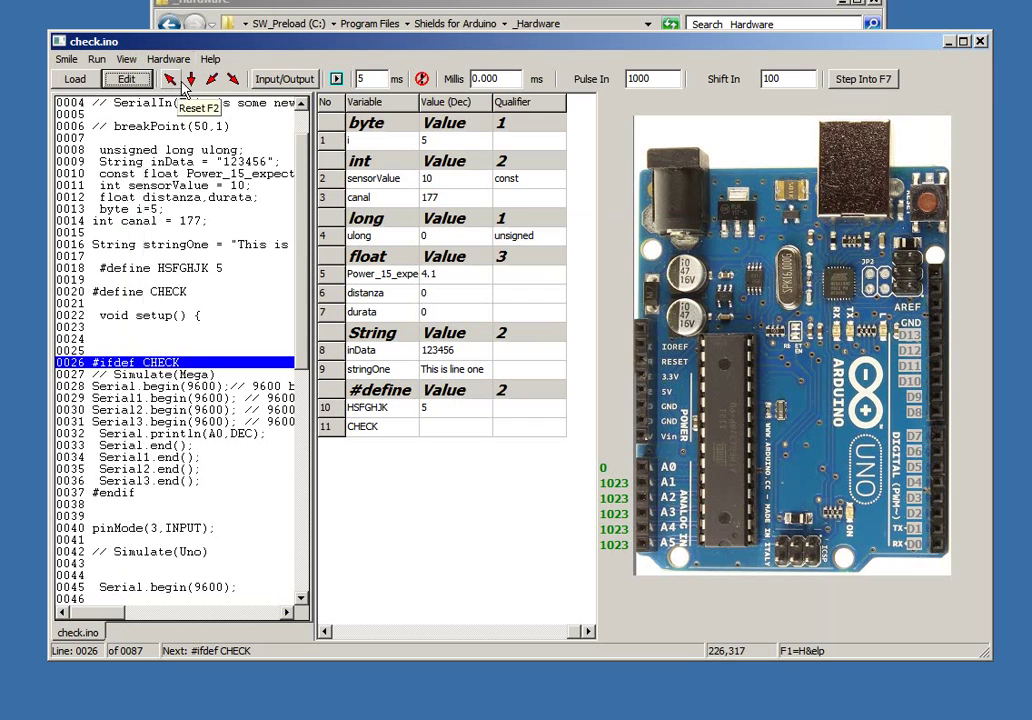
# Step: Show all extra pin indicators, then switch the simulated board to Mega
pyautogui.click(170, 59)
pyautogui.click(190, 320)
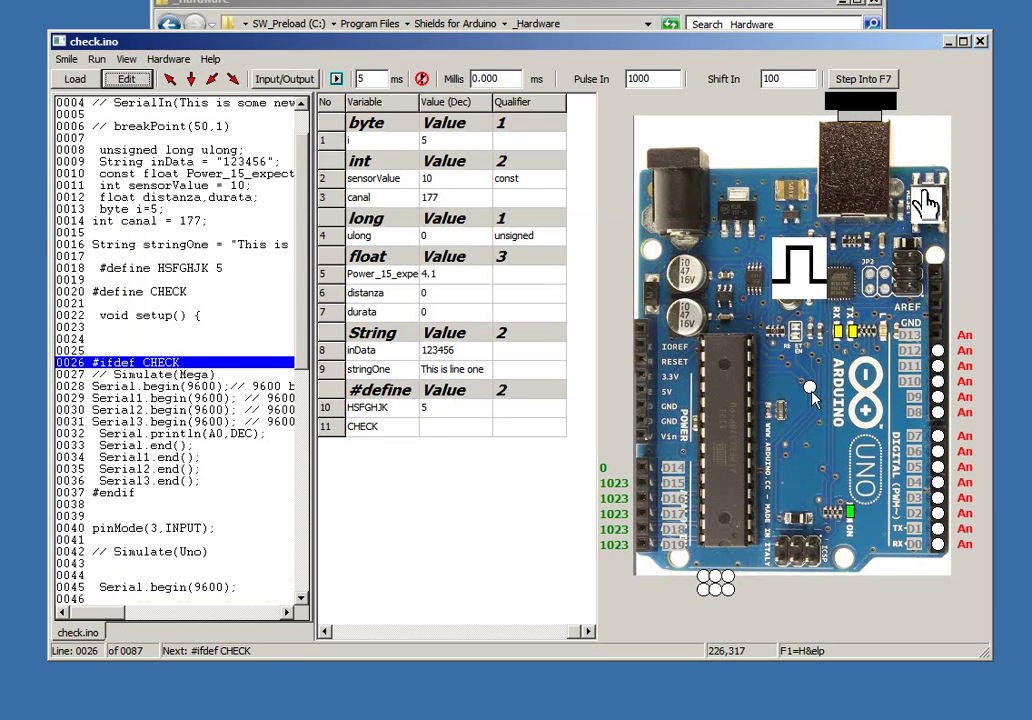
pyautogui.click(168, 59)
pyautogui.click(190, 166)
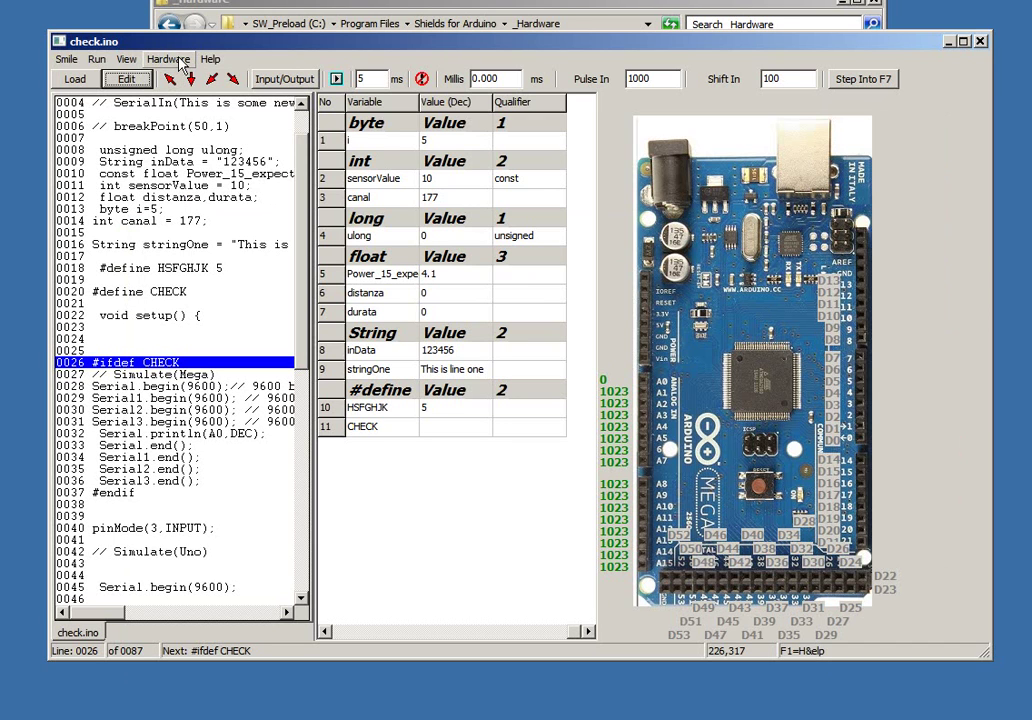
pyautogui.rightClick(209, 335)
# Step: Close the Find dialog and run the sketch with F9 until it pauses at line 0045
pyautogui.click(240, 469)
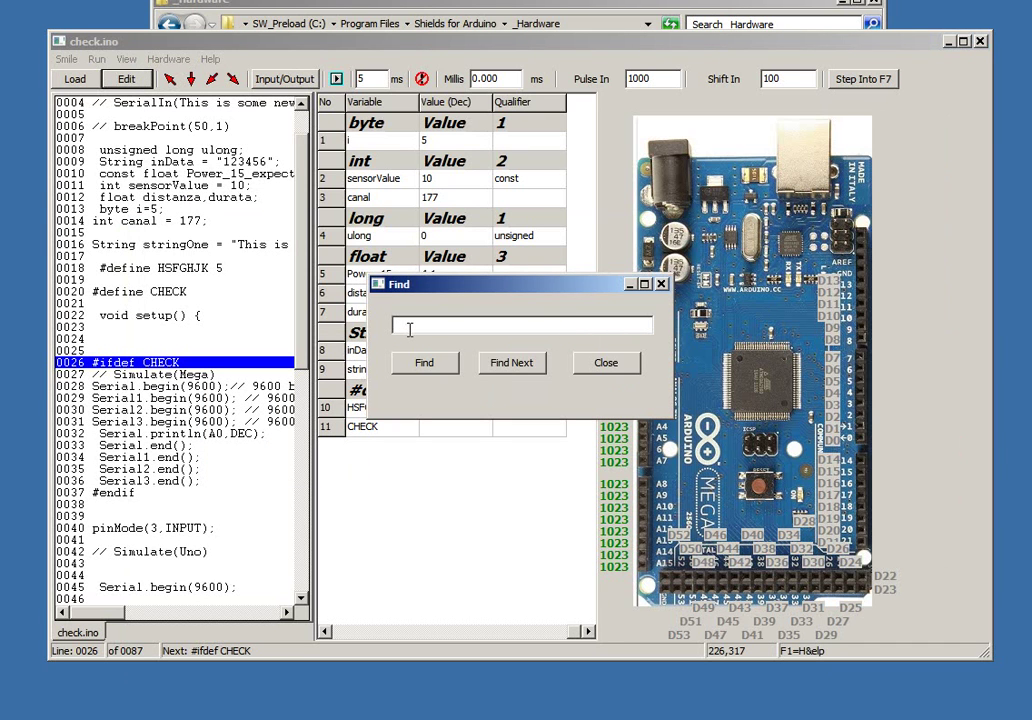
pyautogui.click(581, 363)
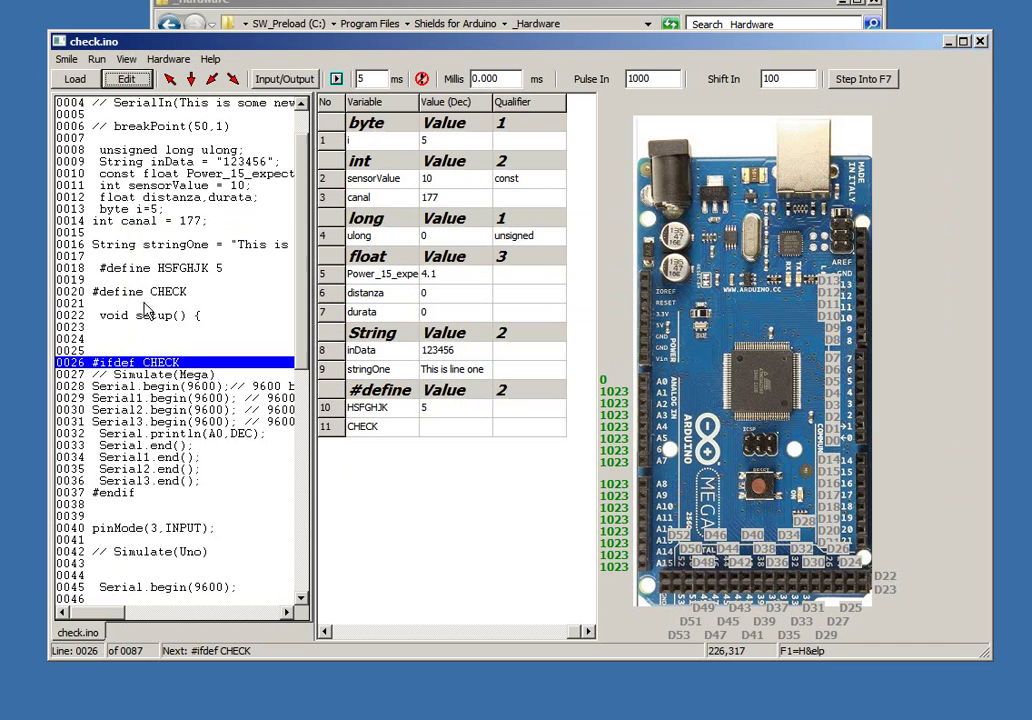
pyautogui.scroll(1, 305, 133)
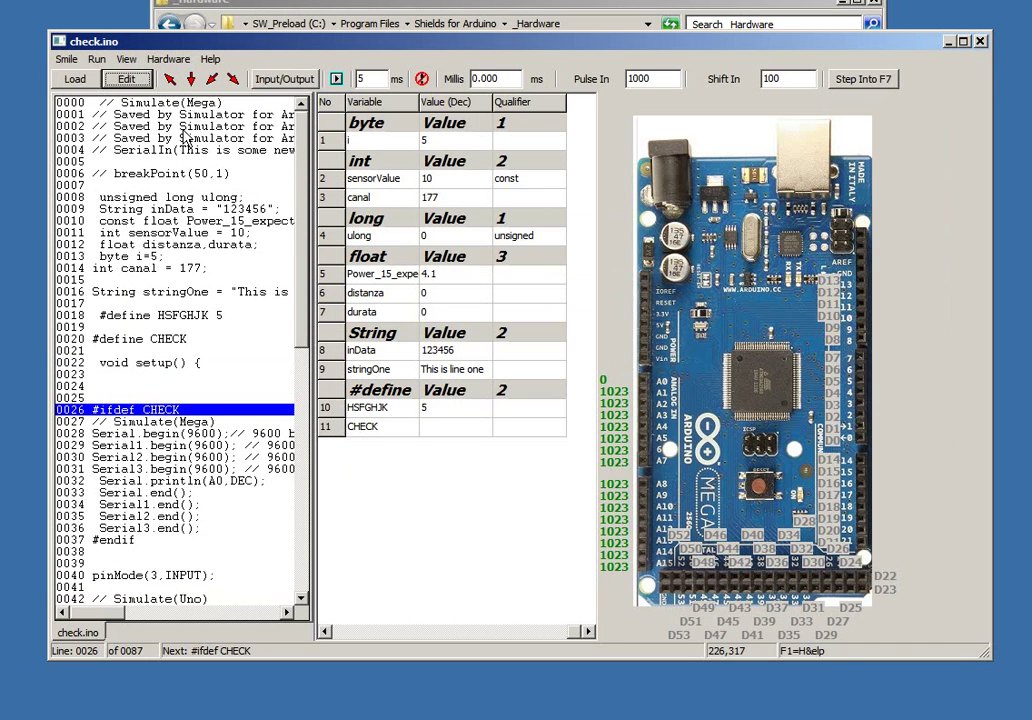
pyautogui.press('F9')
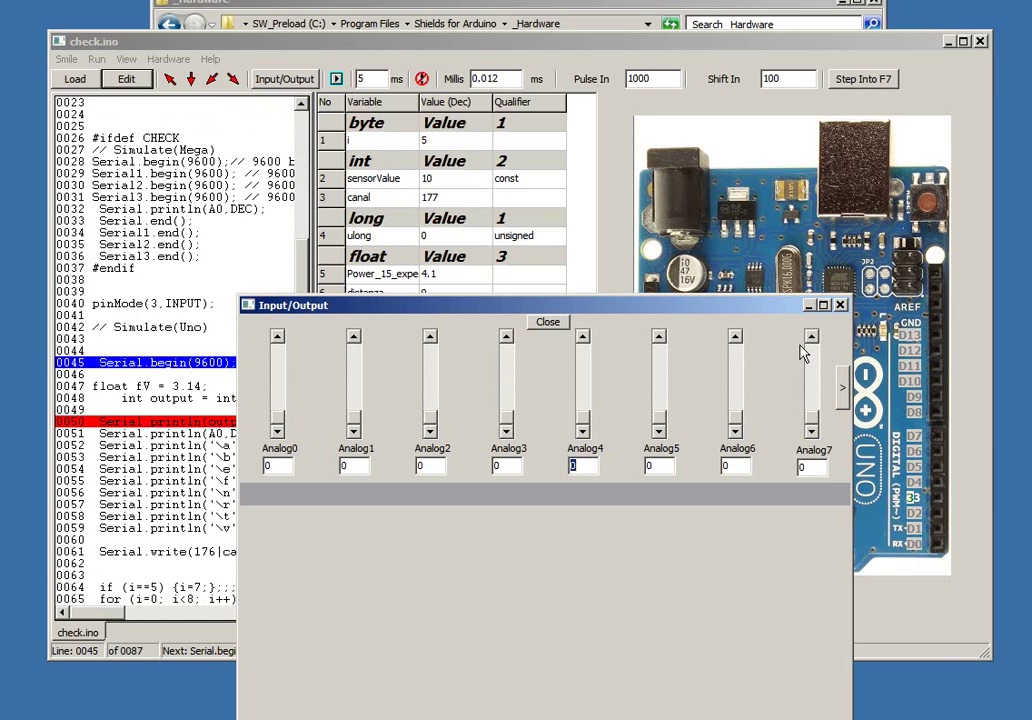
# Step: Resume past the pin 60 error to line 0069, close Input/Output, and scroll code to the top
pyautogui.click(336, 80)
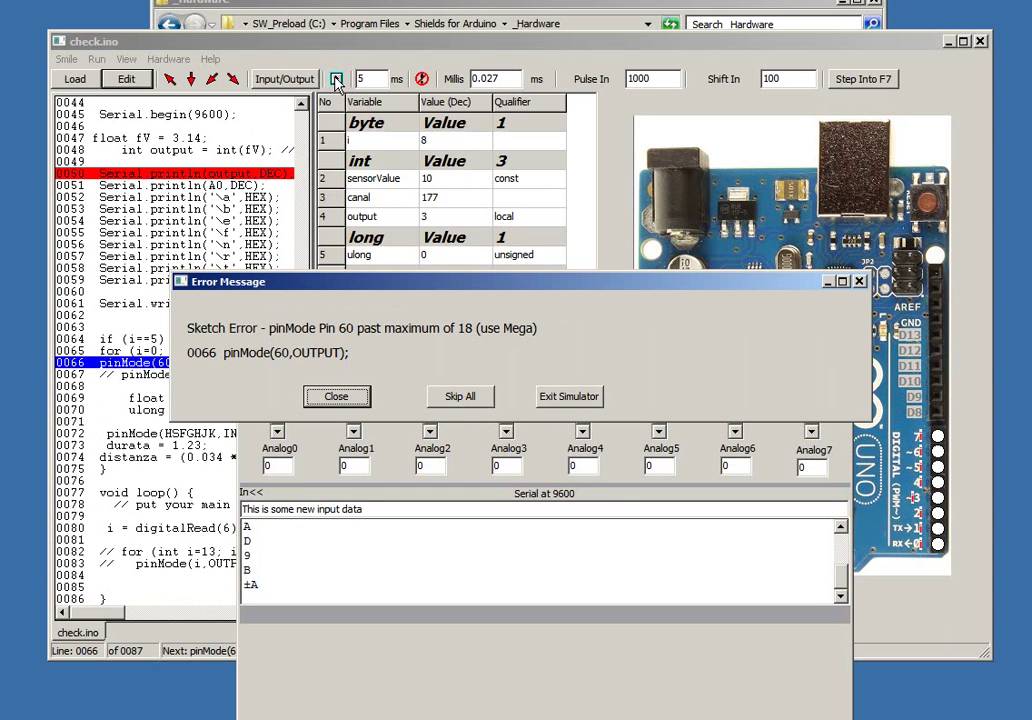
pyautogui.click(433, 400)
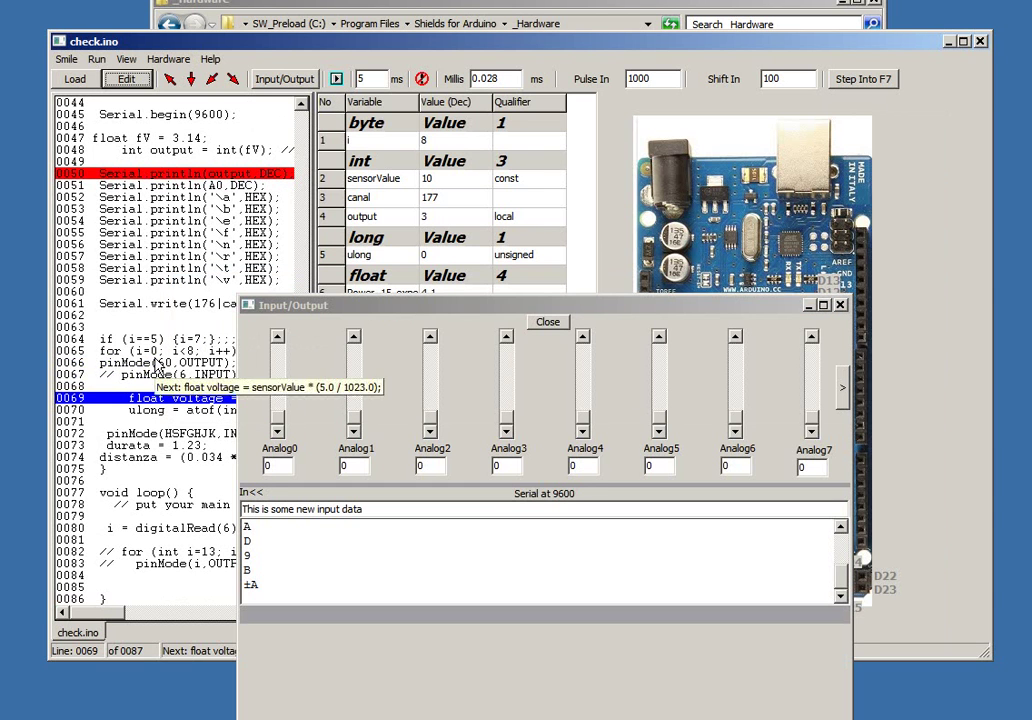
pyautogui.click(548, 321)
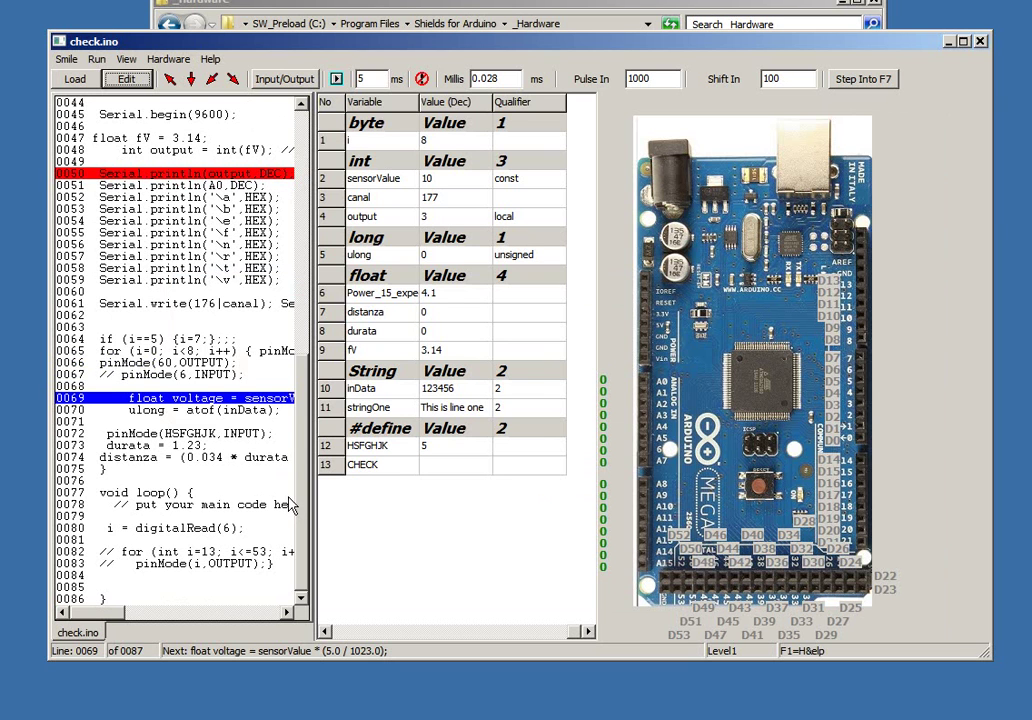
pyautogui.moveTo(300, 505); pyautogui.dragTo(303, 312)
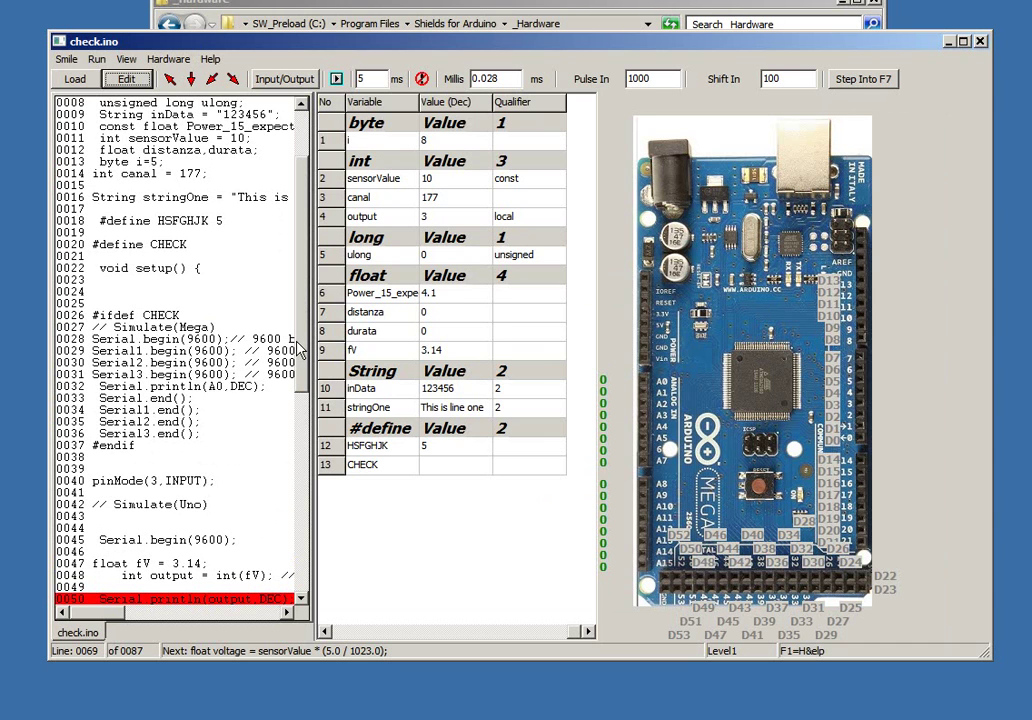
pyautogui.moveTo(300, 346); pyautogui.dragTo(305, 296)
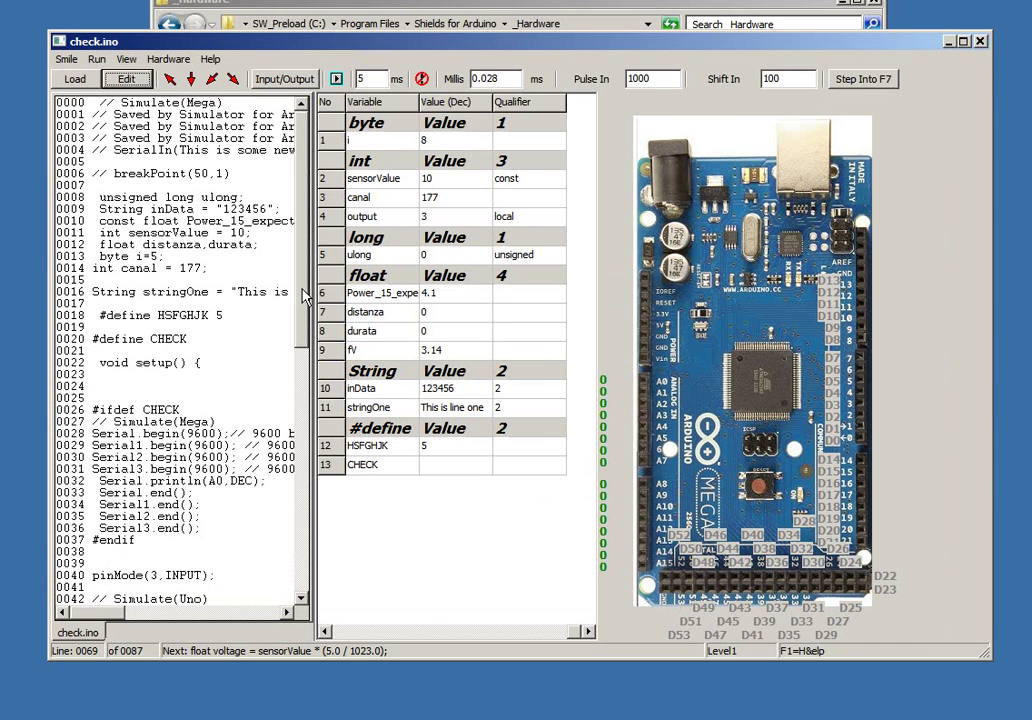
# Step: Open the EEPROM viewer and cycle its display through Char, Decimal, then Hex
pyautogui.click(126, 59)
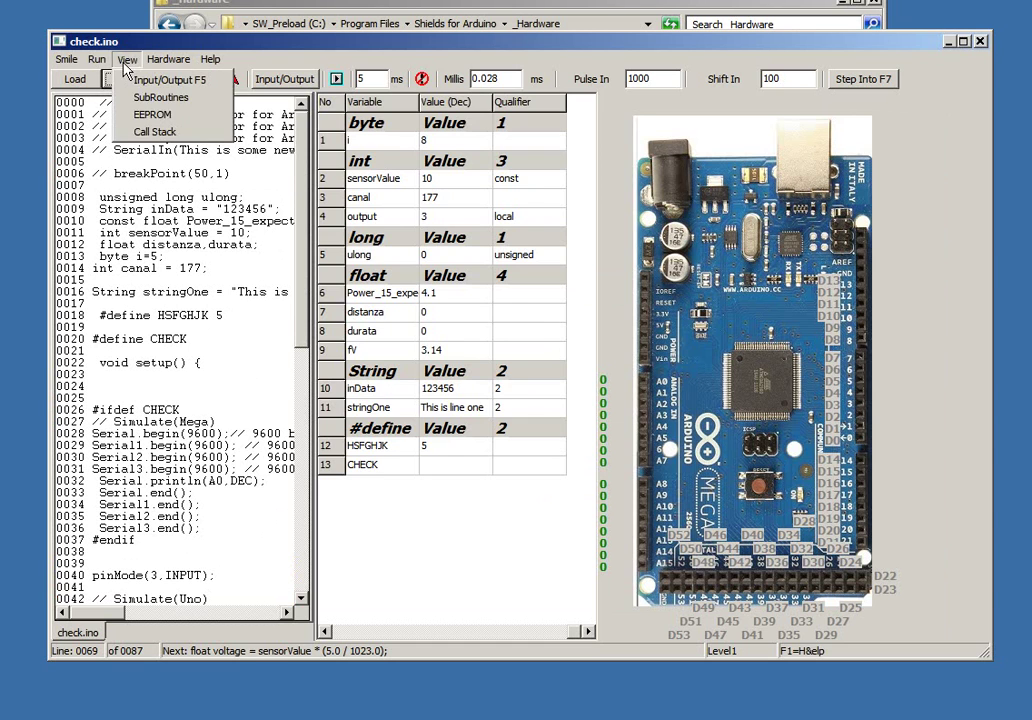
pyautogui.click(140, 129)
pyautogui.rightClick(360, 210)
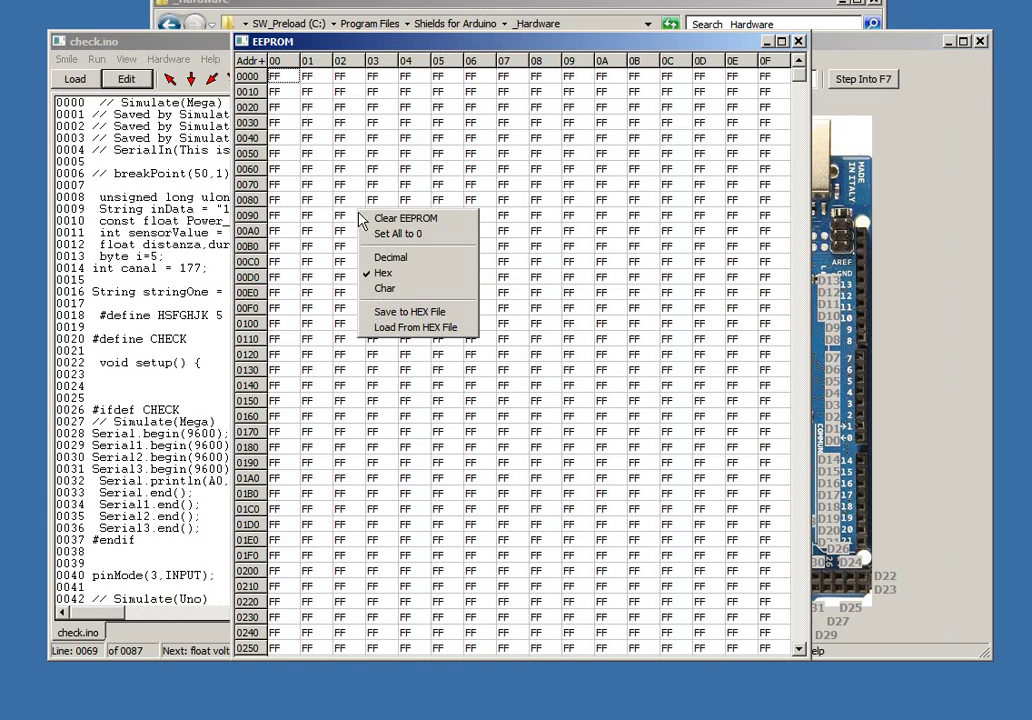
pyautogui.click(403, 290)
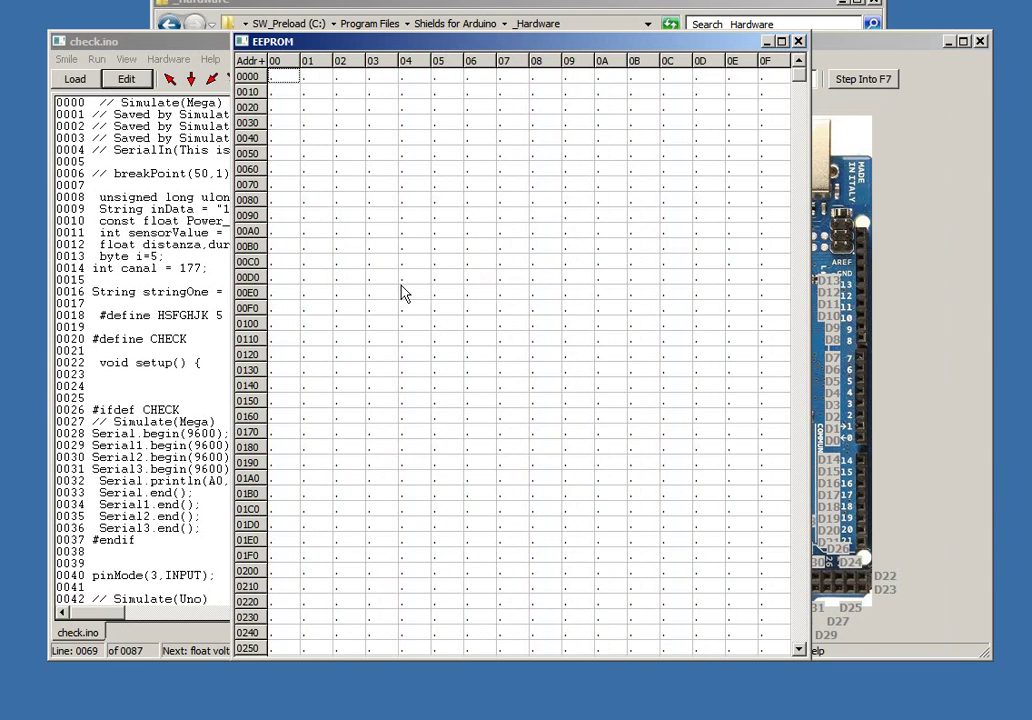
pyautogui.rightClick(403, 292)
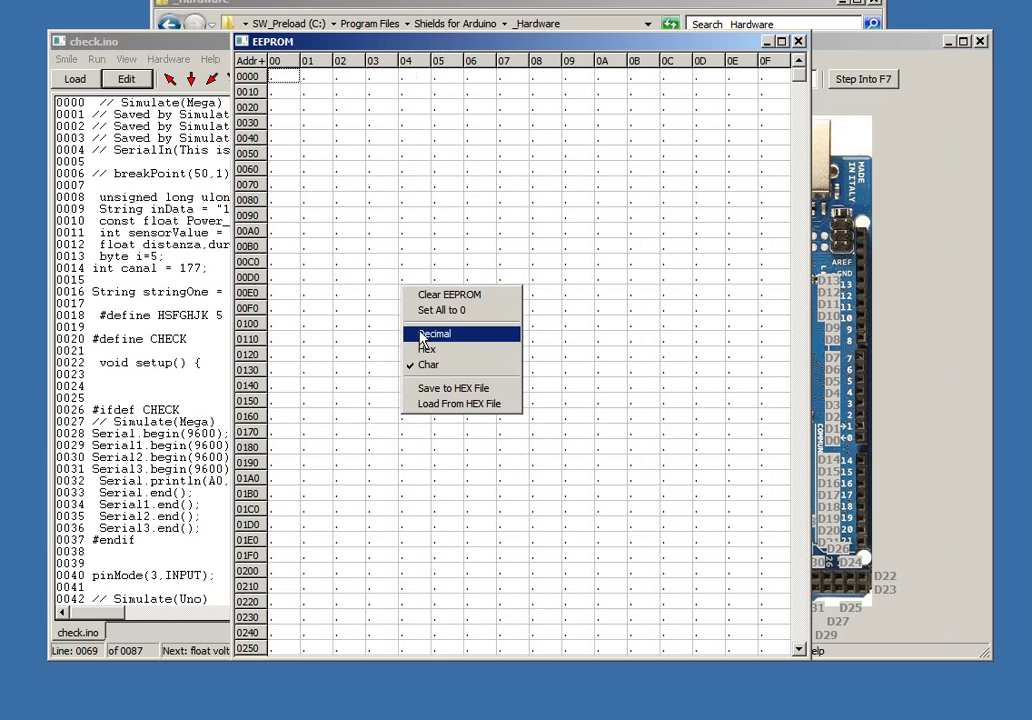
pyautogui.click(420, 336)
pyautogui.rightClick(414, 334)
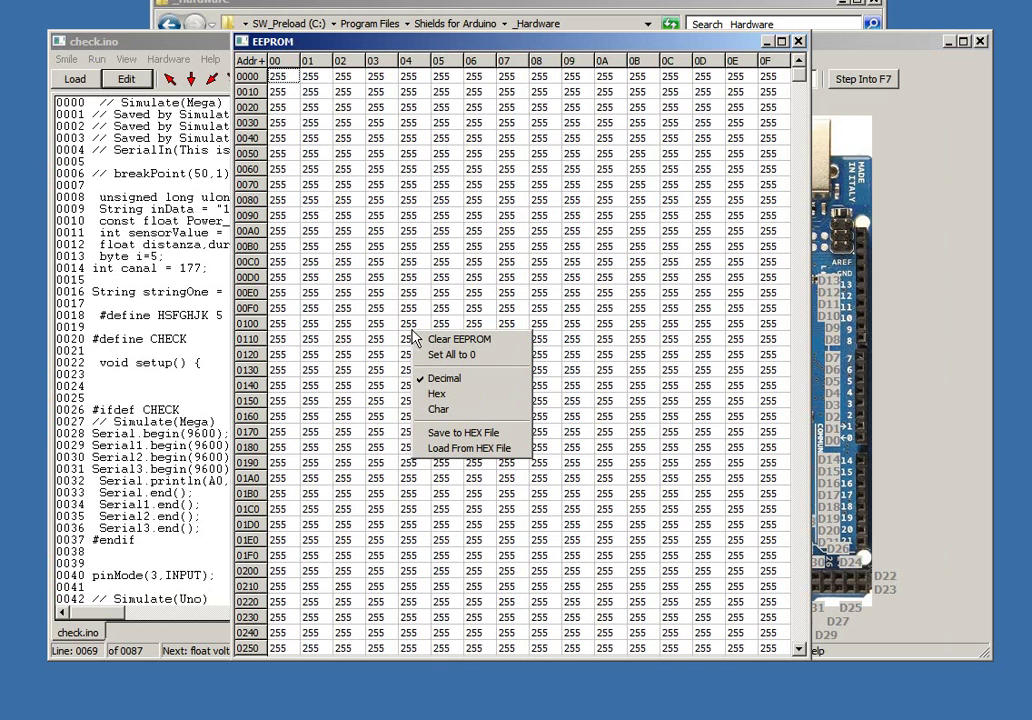
pyautogui.click(436, 395)
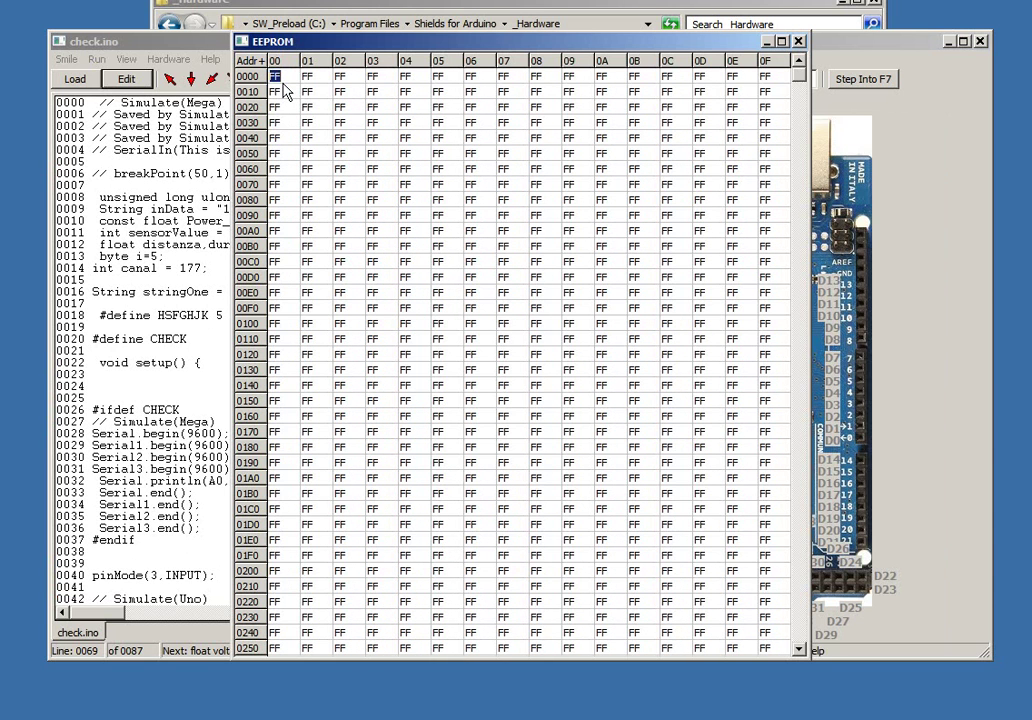
# Step: Enter hex 53, 69 and 6d into EEPROM bytes 00–02, dismissing the access violation error
pyautogui.write('53')
pyautogui.click(311, 77)
pyautogui.write('69')
pyautogui.click(341, 79)
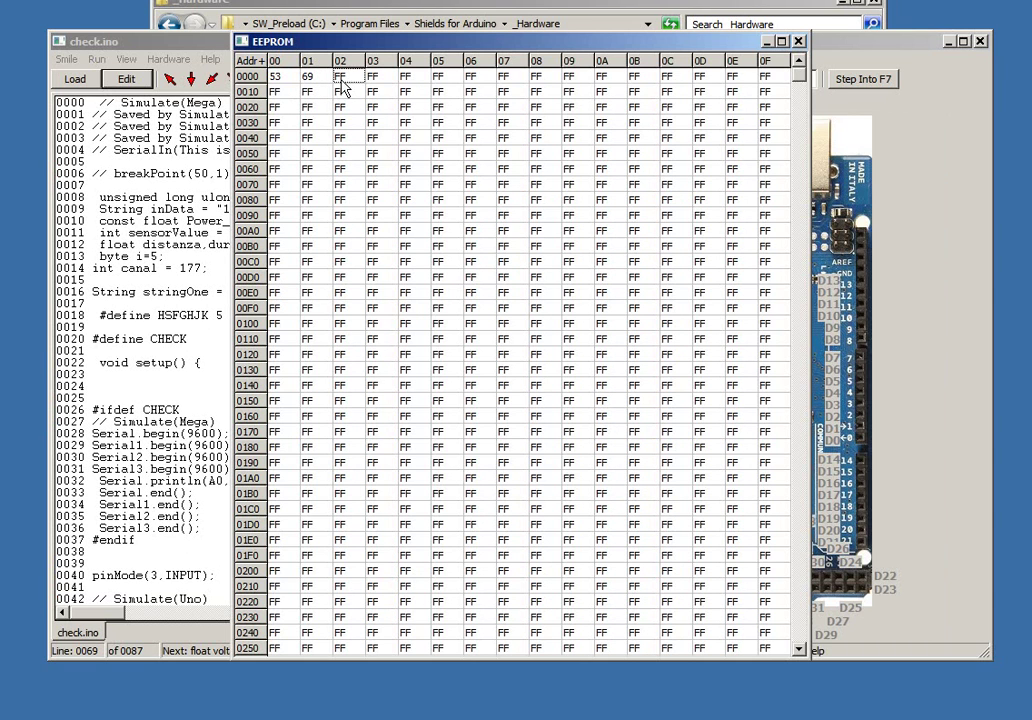
pyautogui.write('50')
pyautogui.click(343, 90)
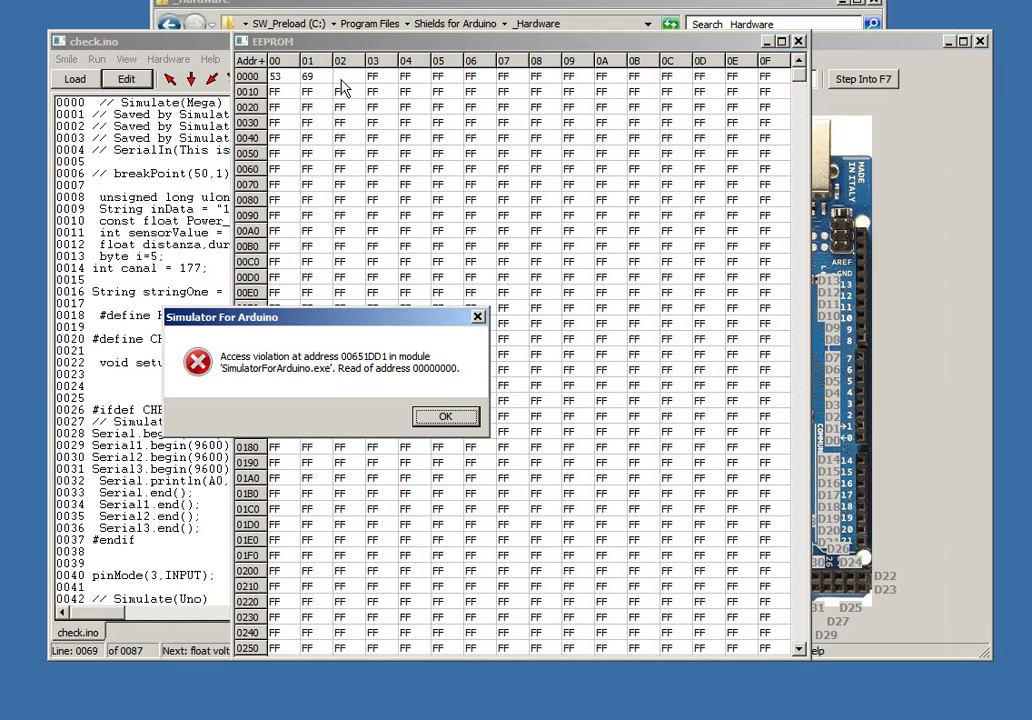
pyautogui.click(445, 416)
pyautogui.write('6d')
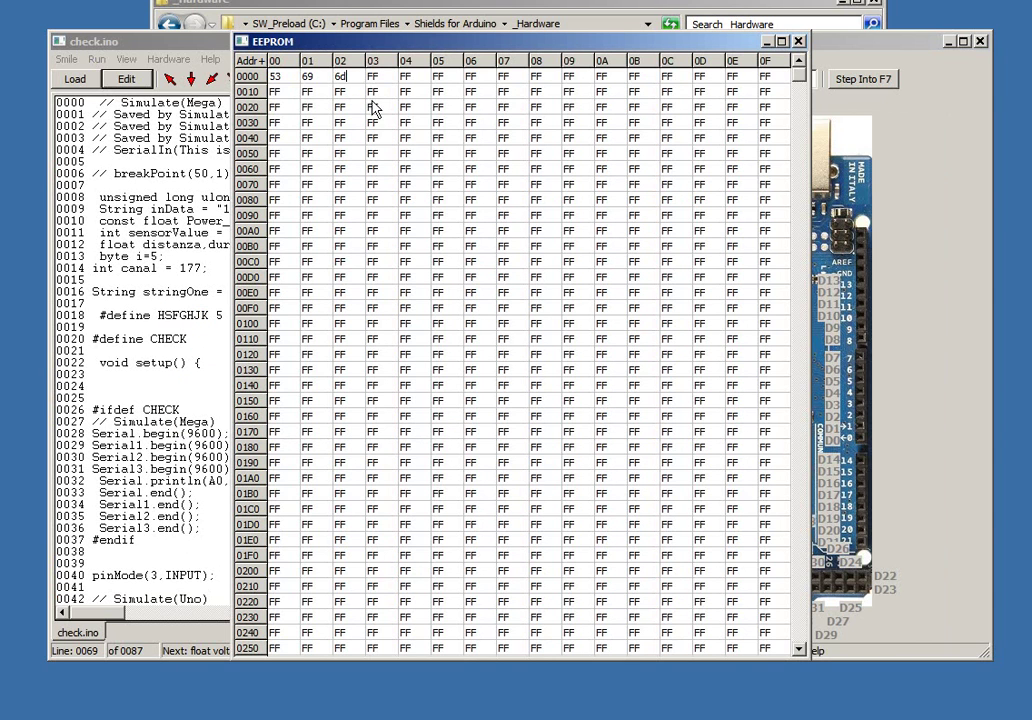
# Step: Switch the EEPROM display to Char so it reads 'Sim', and close the viewer
pyautogui.rightClick(370, 101)
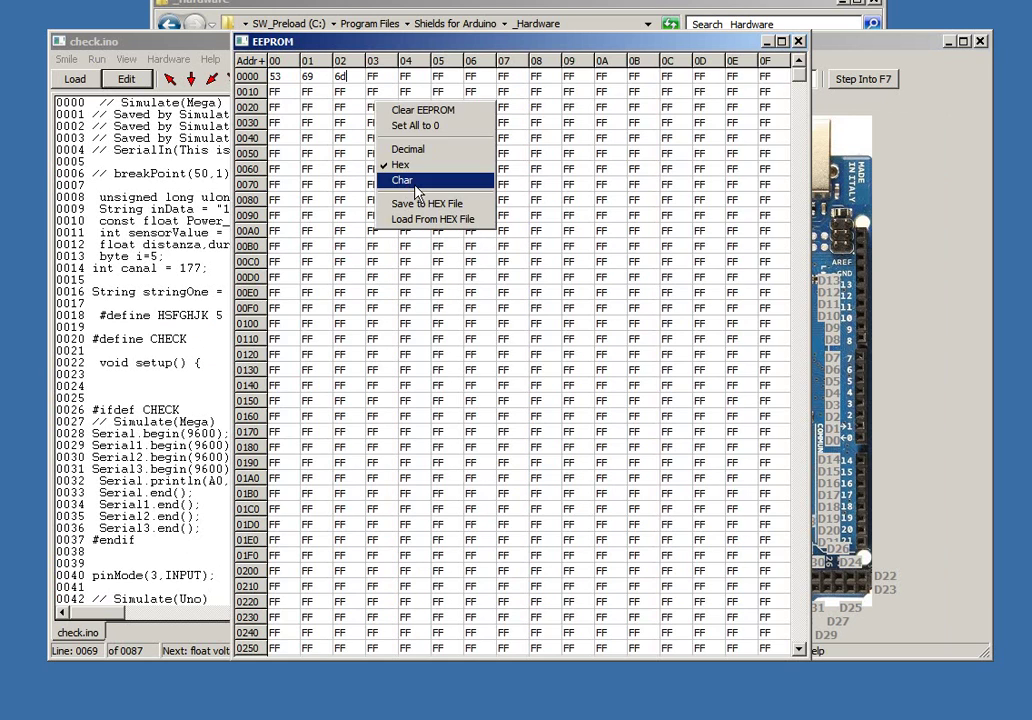
pyautogui.click(418, 191)
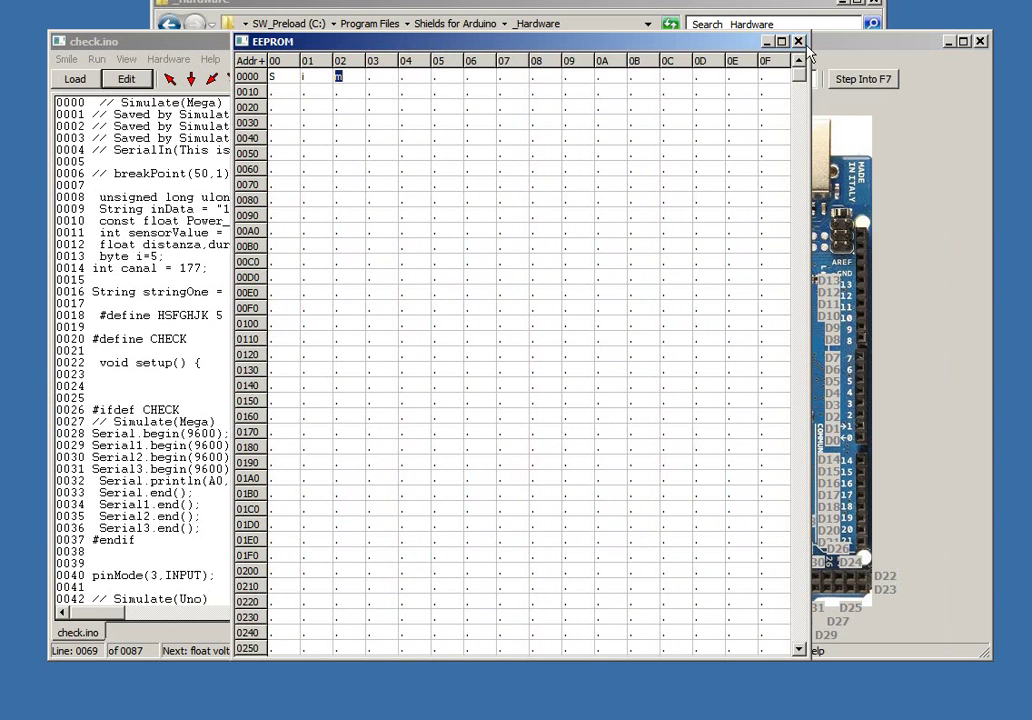
pyautogui.press('Escape')
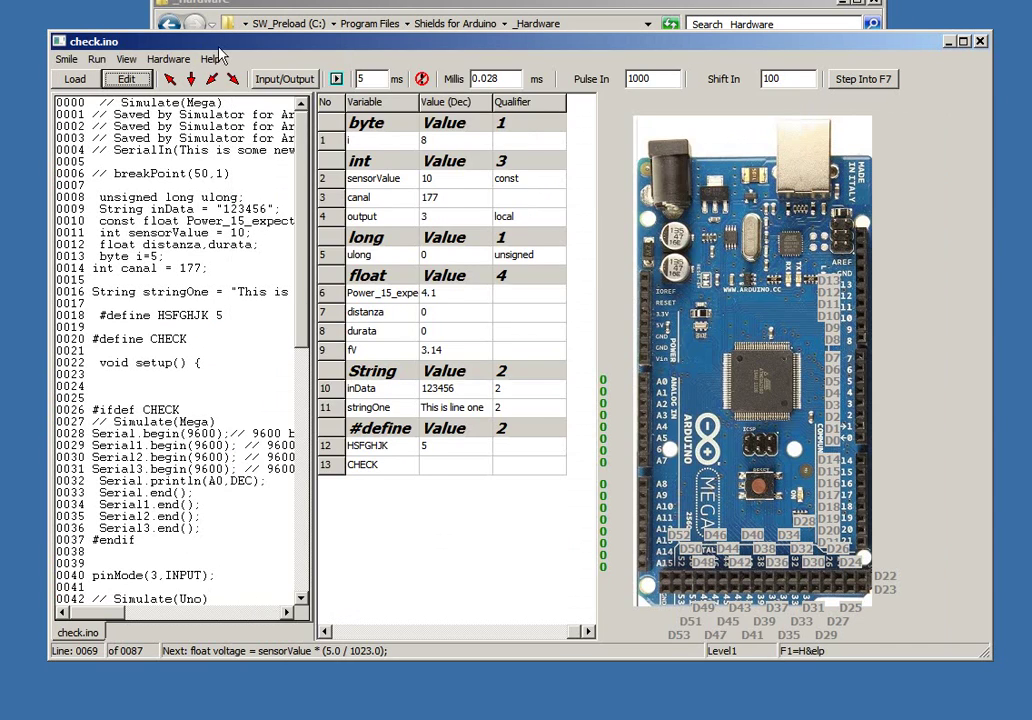
# Step: Show the Call Stack window with setup() at line 22 and Serial, Serial2 marked ON
pyautogui.click(126, 59)
pyautogui.click(142, 145)
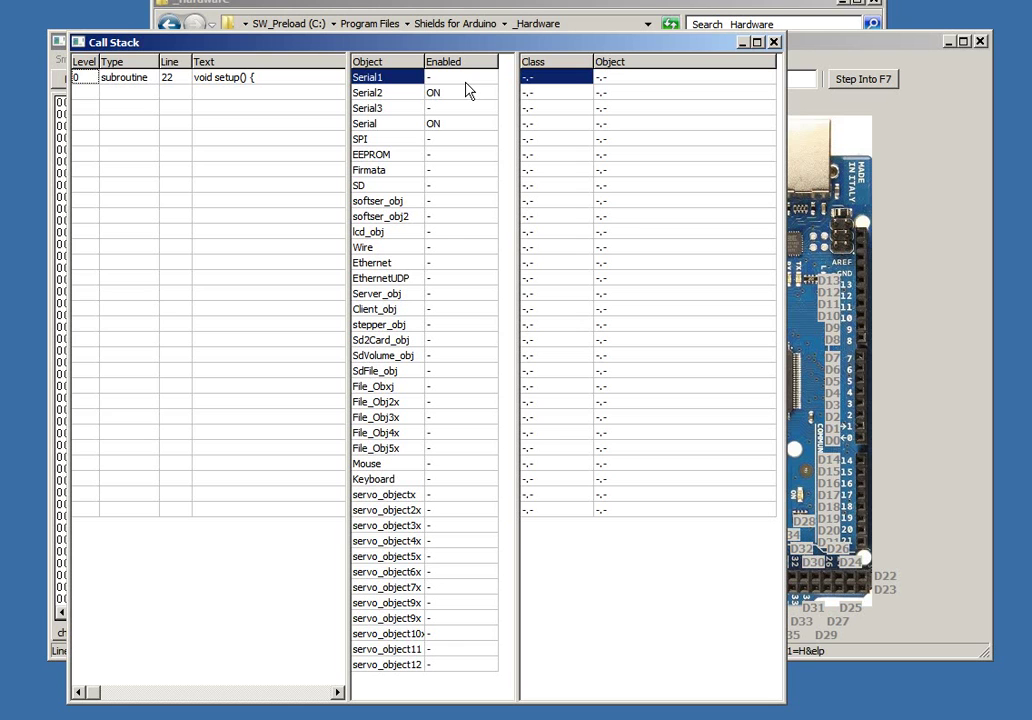
# Step: Close the Call Stack and browse the Load dialog up to the Shields for Arduino example folders
pyautogui.click(775, 44)
pyautogui.click(90, 74)
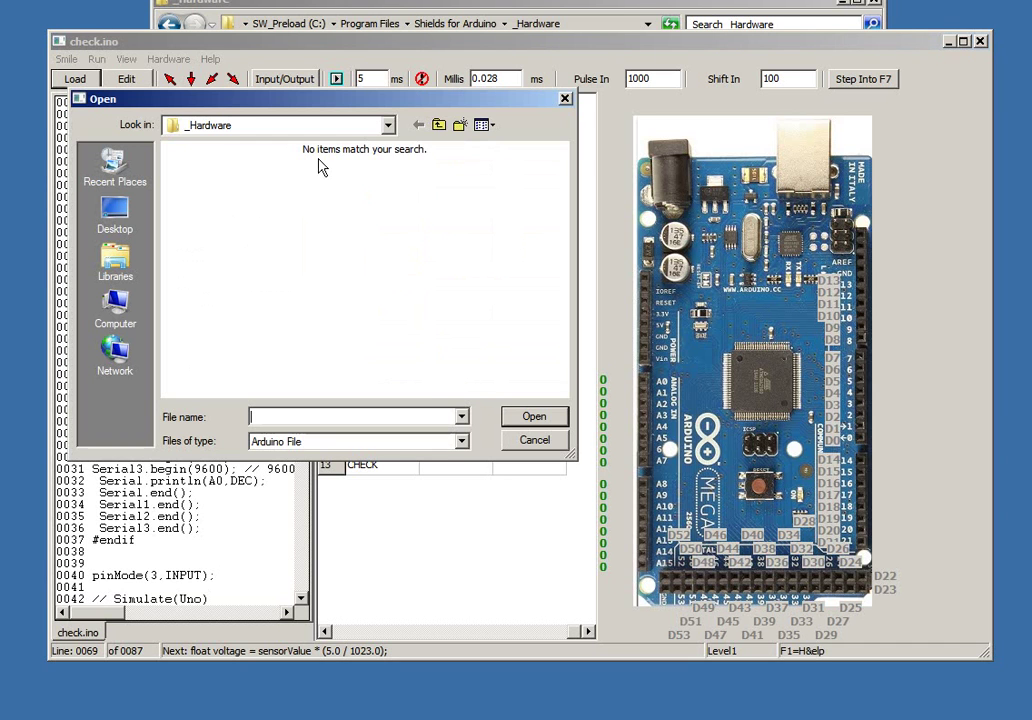
pyautogui.click(439, 126)
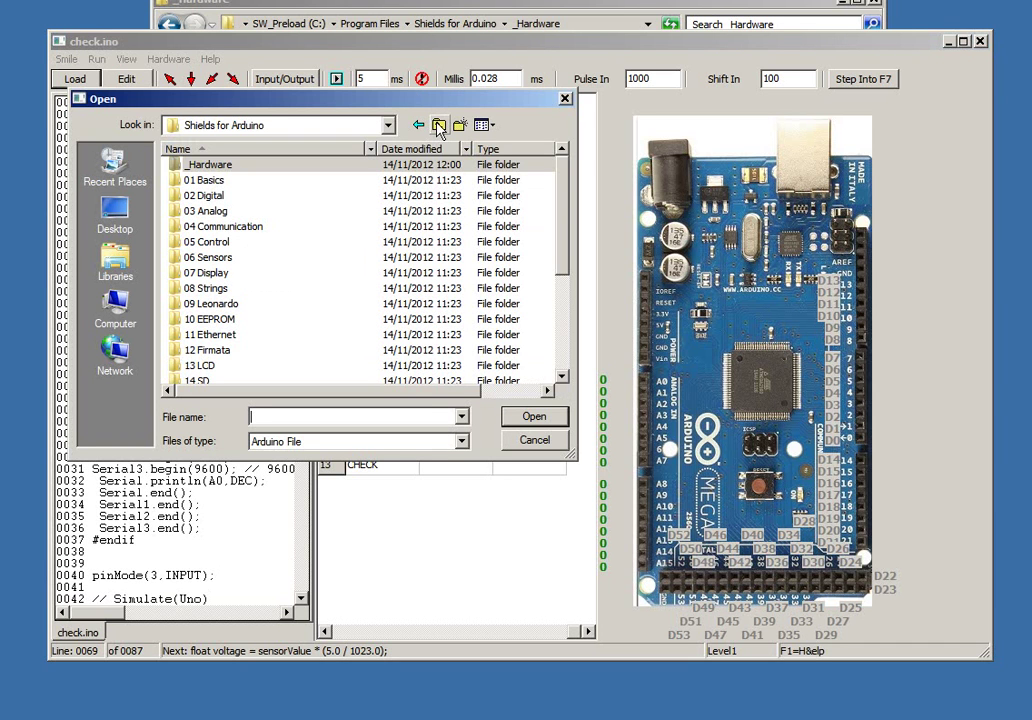